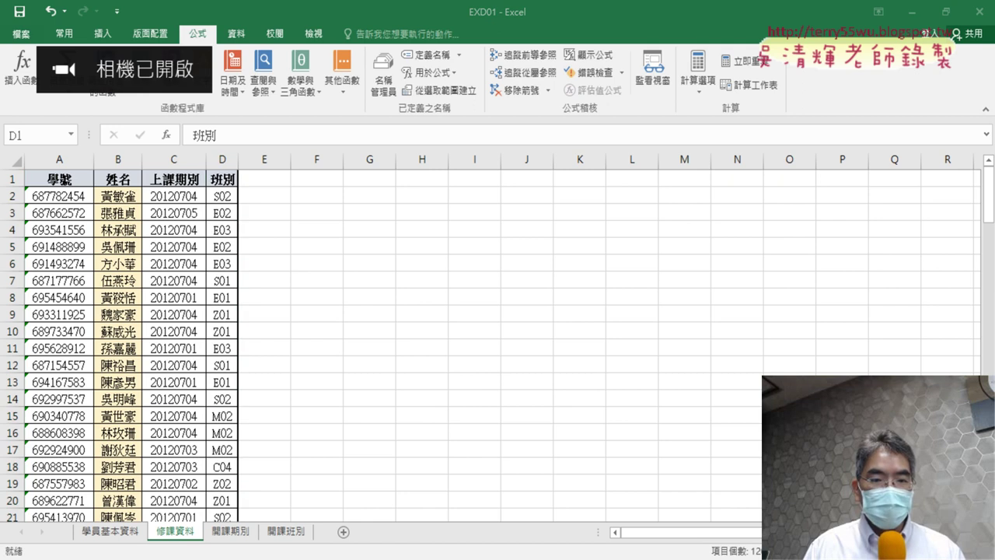
# - Read the task instructions PDF in Edge, then return to the Excel workbook
pyautogui.hotkey('alt', 'Tab')
pyautogui.click(467, 17)
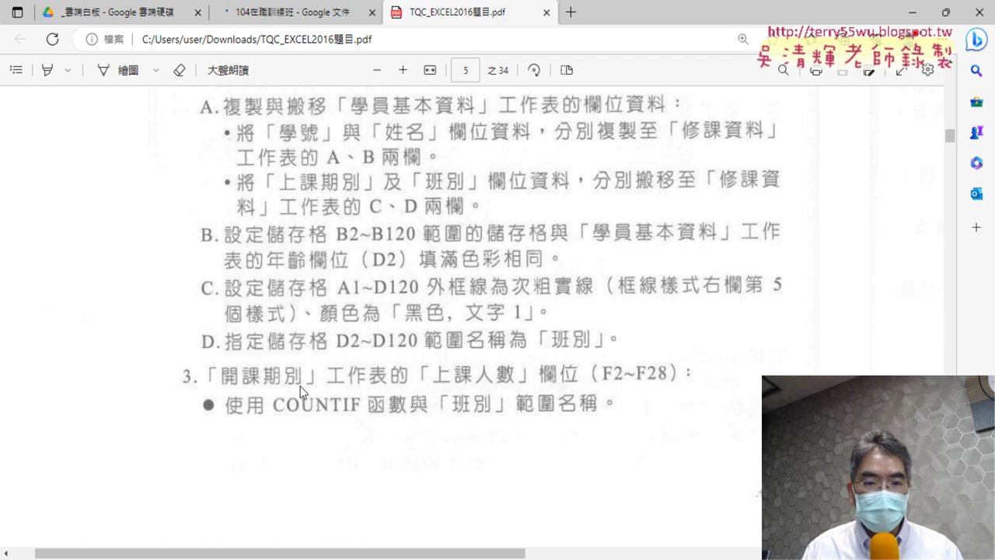
pyautogui.click(571, 488)
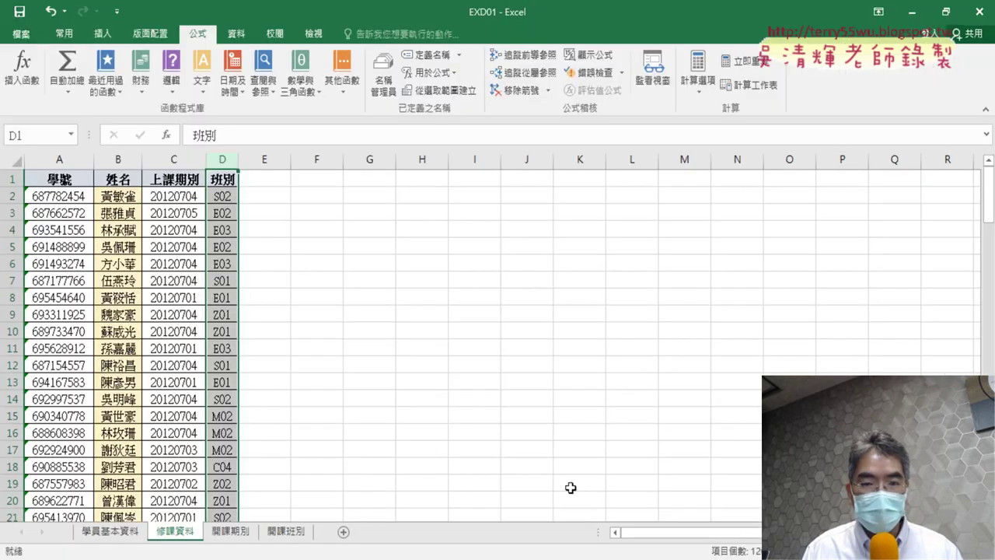
# - Look at the 開課班別 sheet, then show 開課期別 and select empty cell F2
pyautogui.click(289, 532)
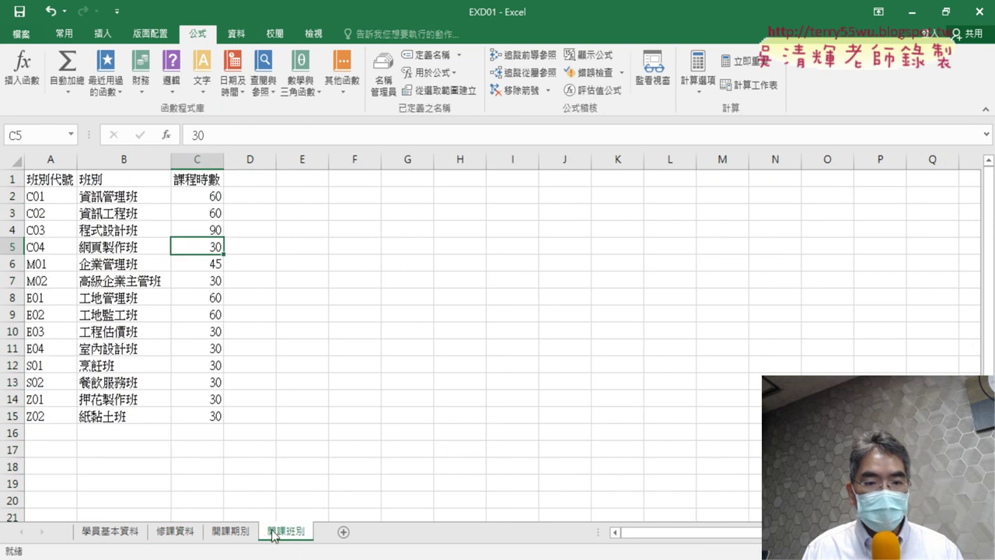
pyautogui.click(235, 533)
pyautogui.click(564, 196)
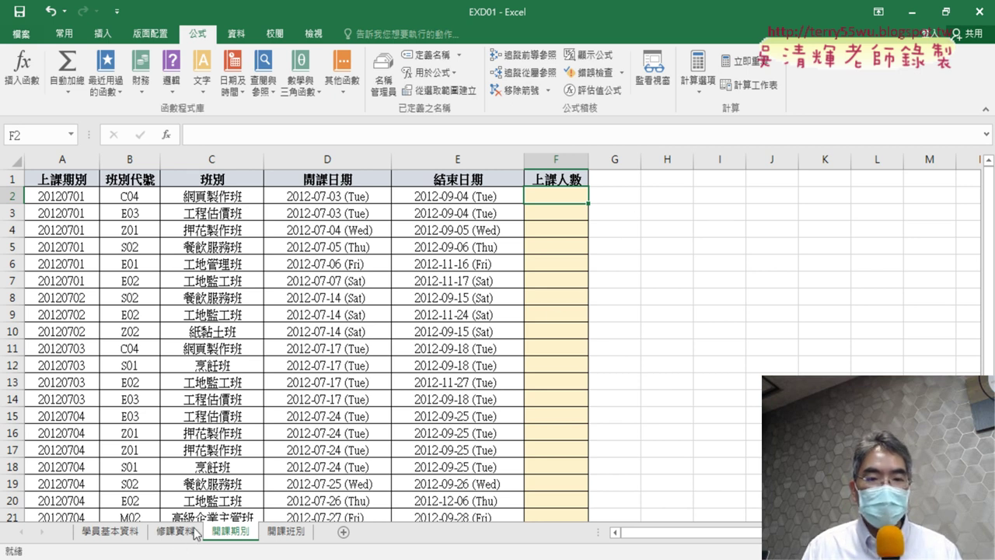
# - Scan the 班別 codes in column D of 修課資料, then display the 開課班別 sheet
pyautogui.click(179, 535)
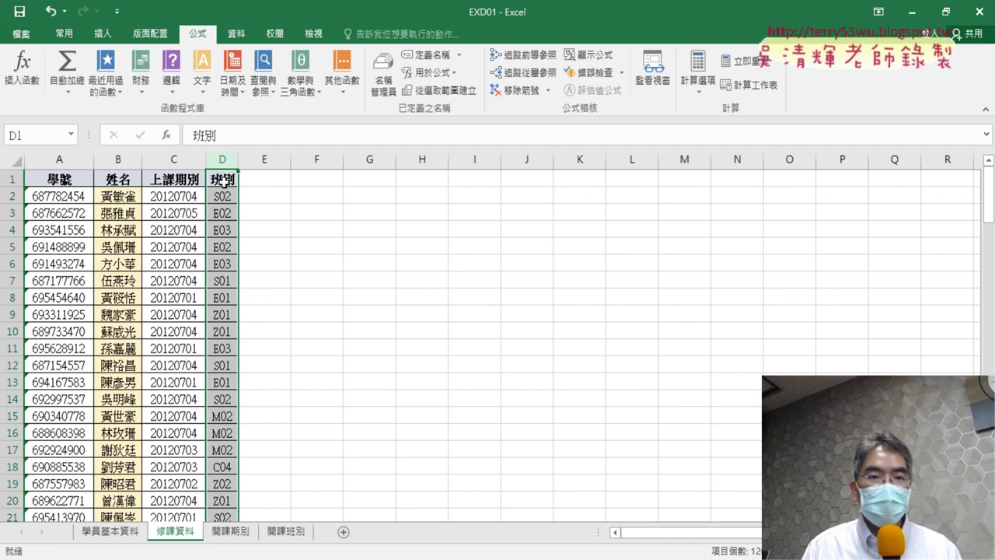
pyautogui.click(224, 196)
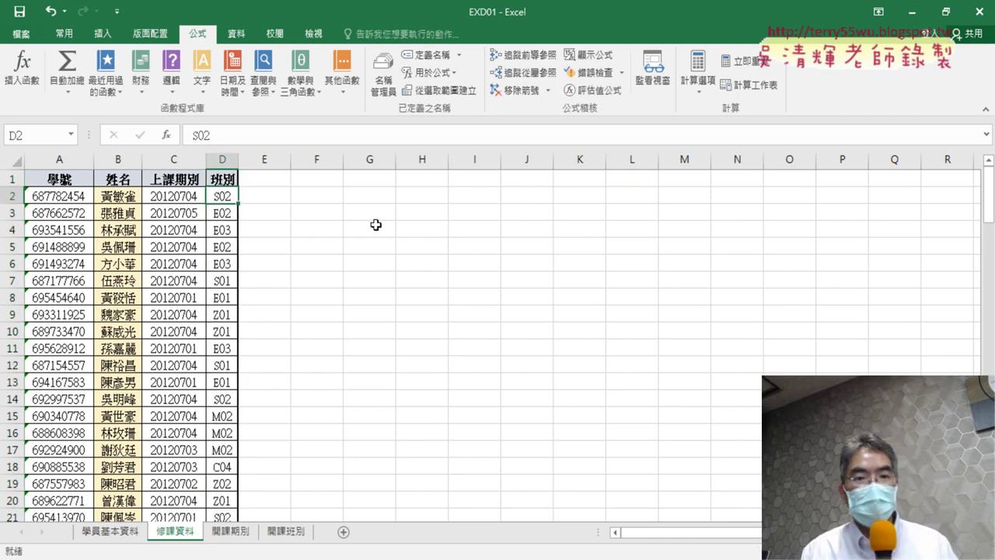
pyautogui.scroll(-1, 235, 225)
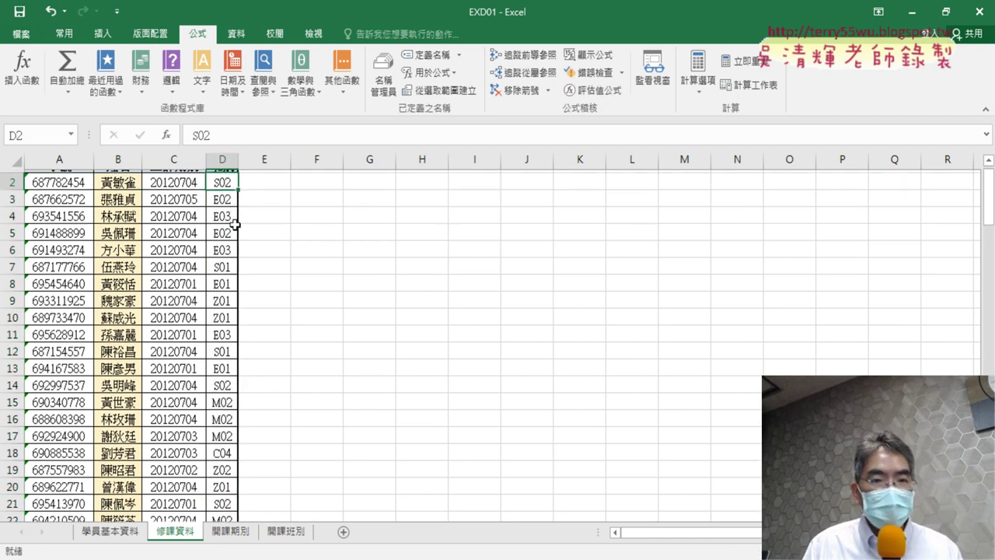
pyautogui.scroll(-9, 235, 225)
pyautogui.scroll(-3, 235, 225)
pyautogui.scroll(-4, 235, 225)
pyautogui.scroll(-8, 235, 225)
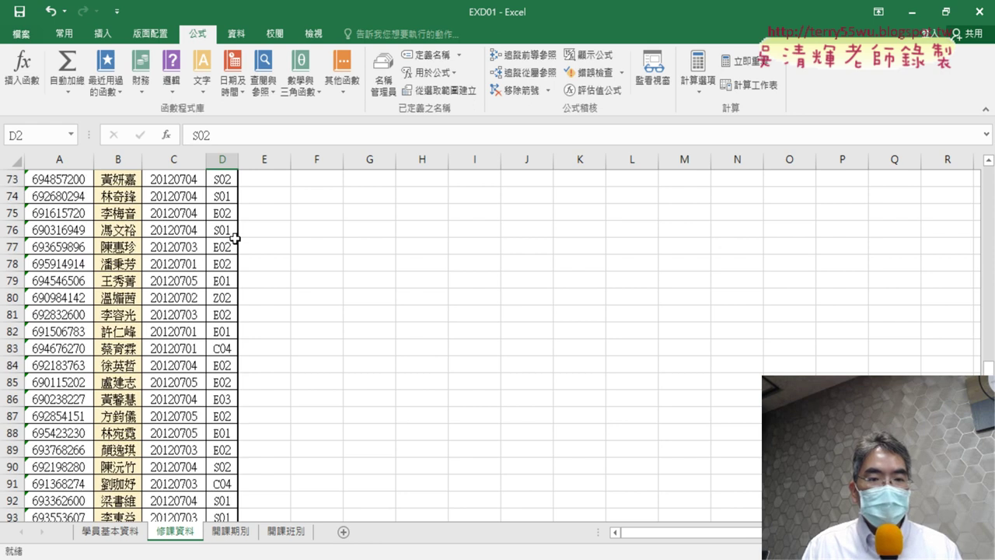
pyautogui.scroll(-5, 235, 239)
pyautogui.scroll(-4, 235, 239)
pyautogui.scroll(-4, 235, 238)
pyautogui.scroll(9, 235, 244)
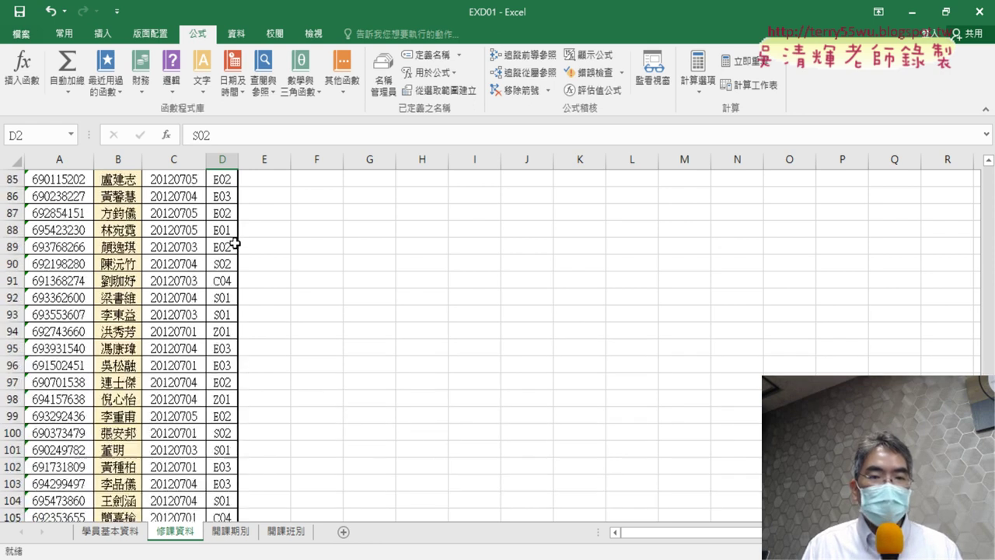
pyautogui.scroll(10, 235, 243)
pyautogui.scroll(12, 235, 243)
pyautogui.scroll(6, 235, 244)
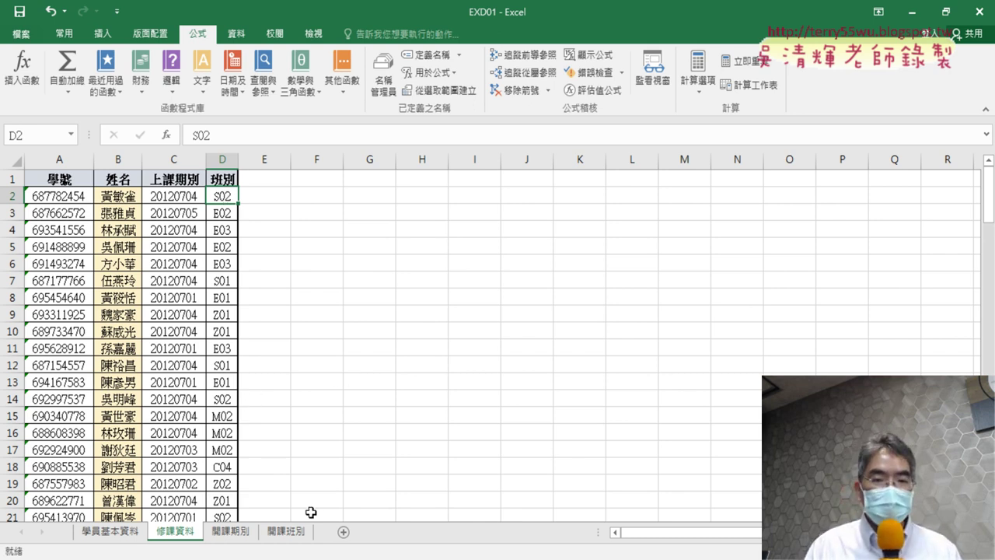
pyautogui.click(294, 533)
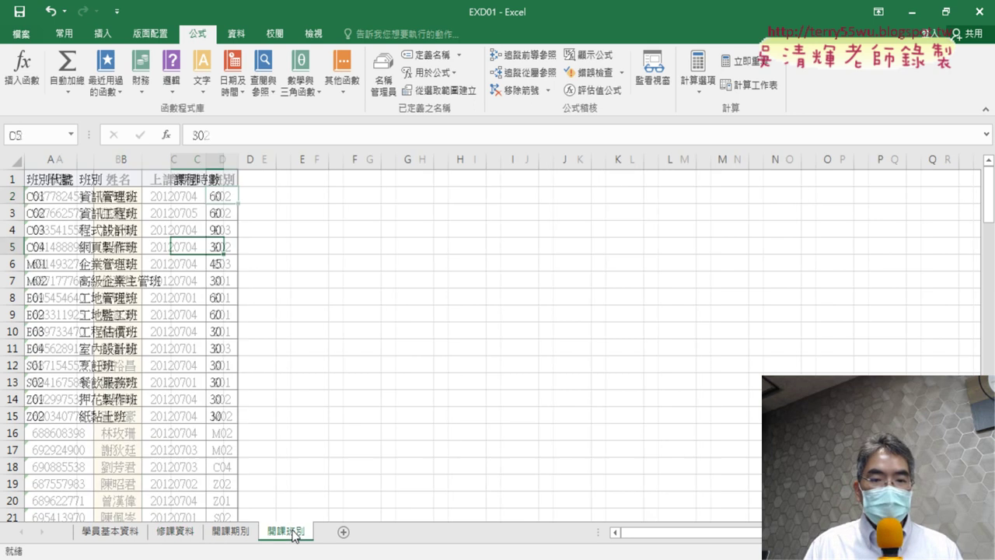
# - On 開課期別, check class code C04 in B2 and select F2, then bring up the task PDF
pyautogui.click(235, 534)
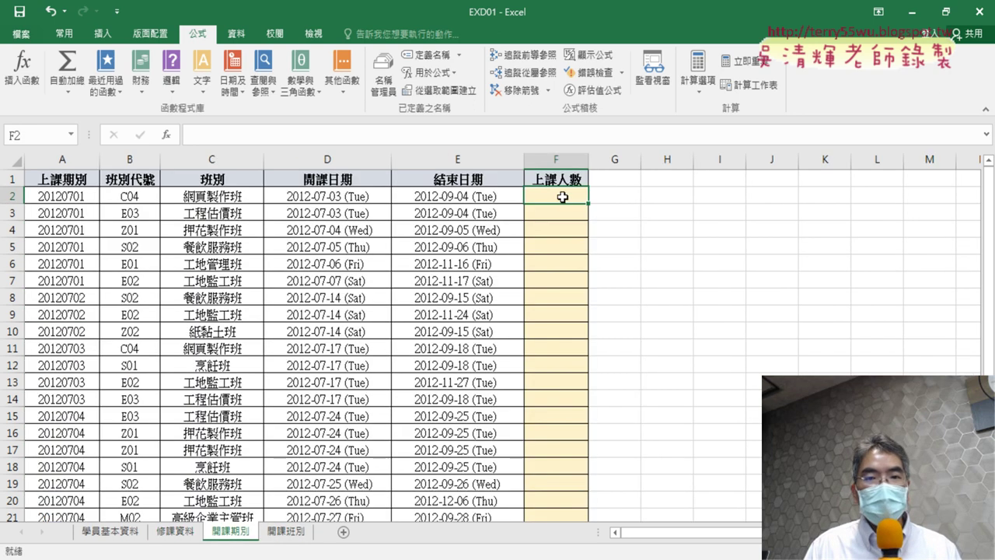
pyautogui.click(132, 198)
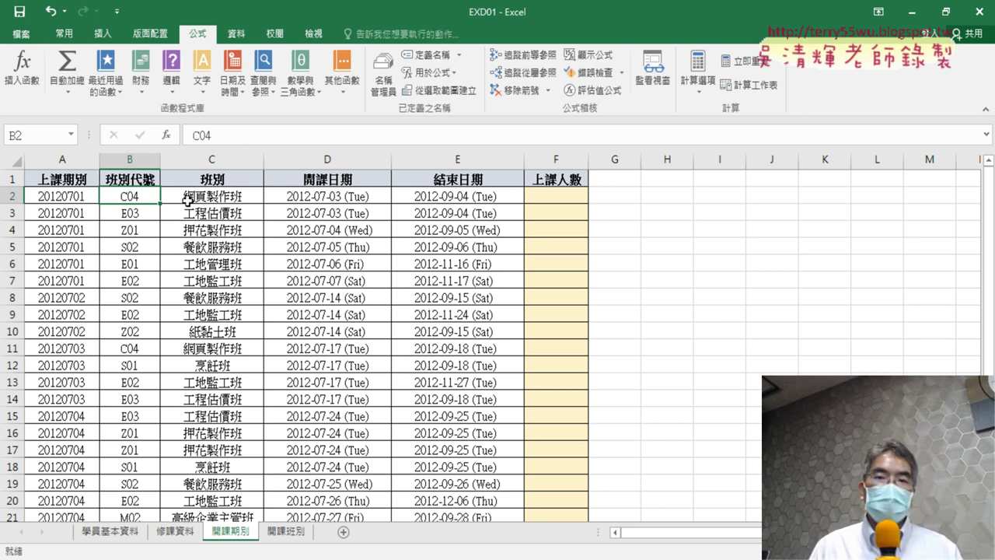
pyautogui.click(573, 198)
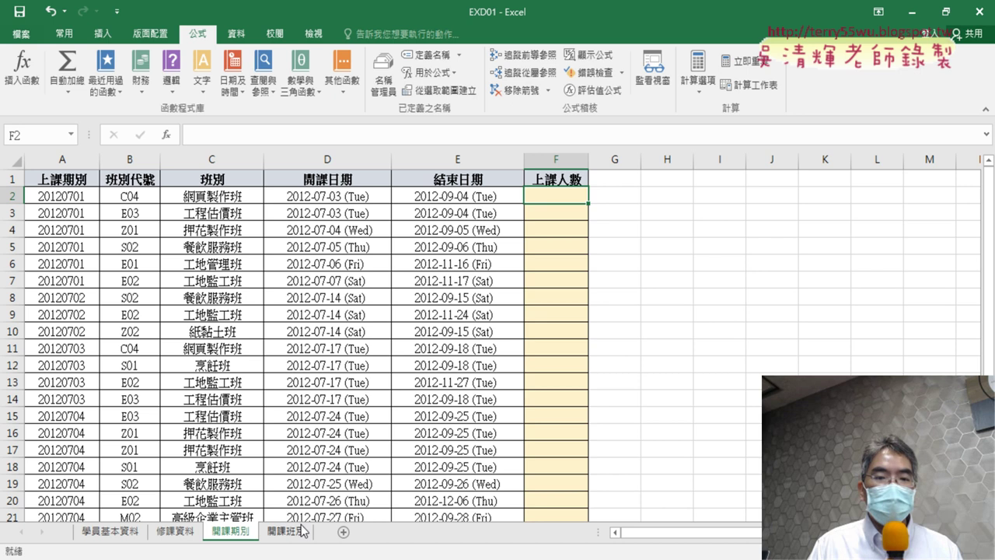
pyautogui.click(303, 556)
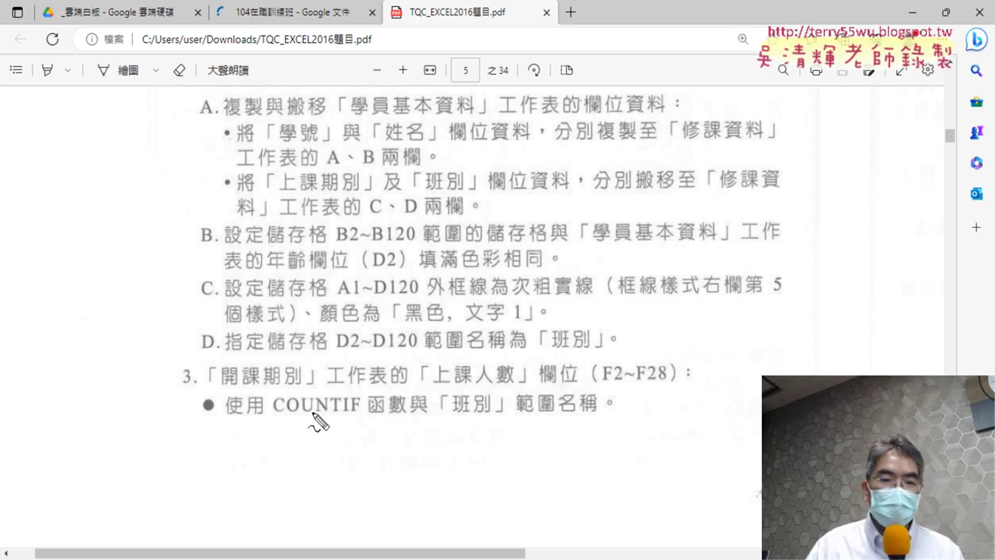
# - Circle COUNTIF and underline 「班別」範圍名稱 in the PDF, clear the ink, and minimize Edge
pyautogui.moveTo(368, 424)
pyautogui.mouseDown()
pyautogui.moveTo(354, 424)
pyautogui.moveTo(408, 420)
pyautogui.mouseUp()
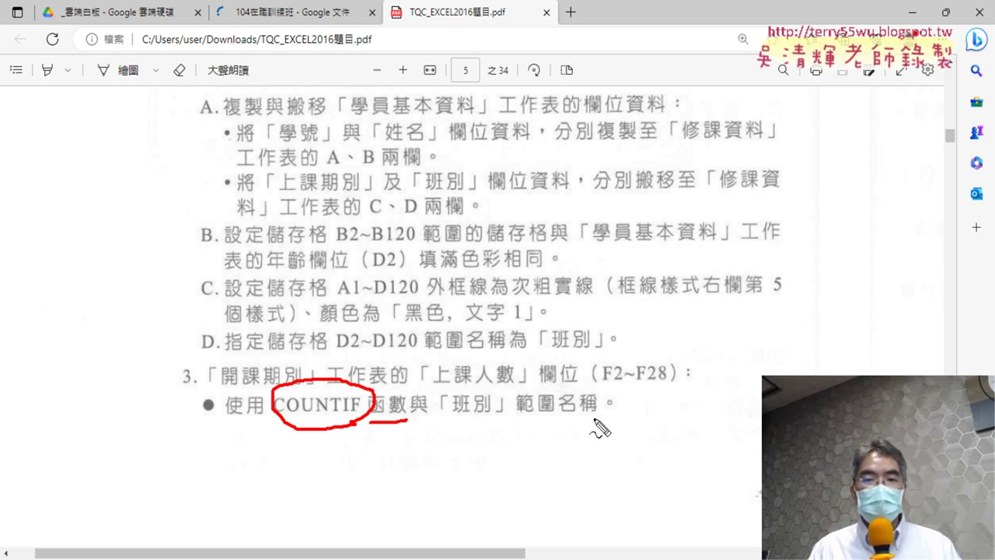
pyautogui.moveTo(595, 418); pyautogui.dragTo(458, 420)
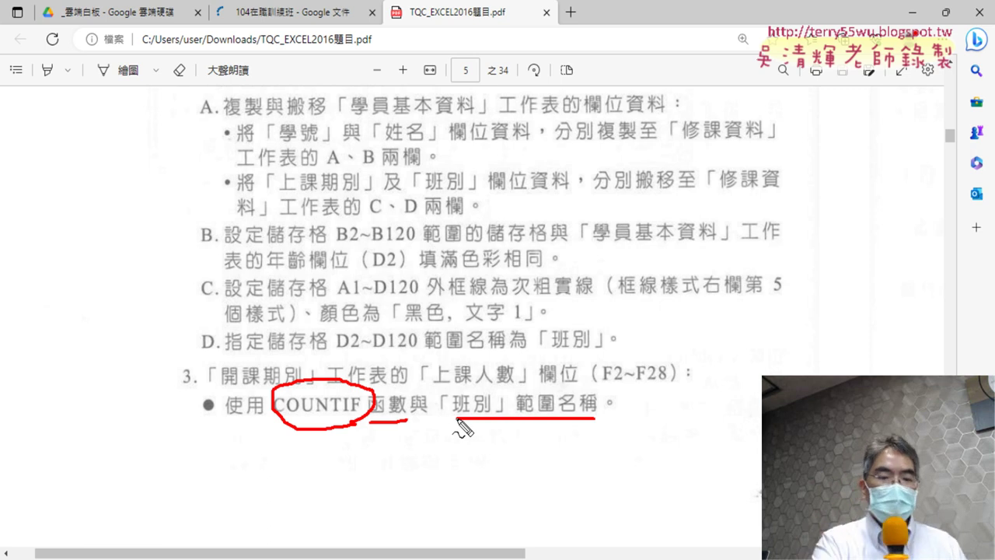
pyautogui.press('Escape')
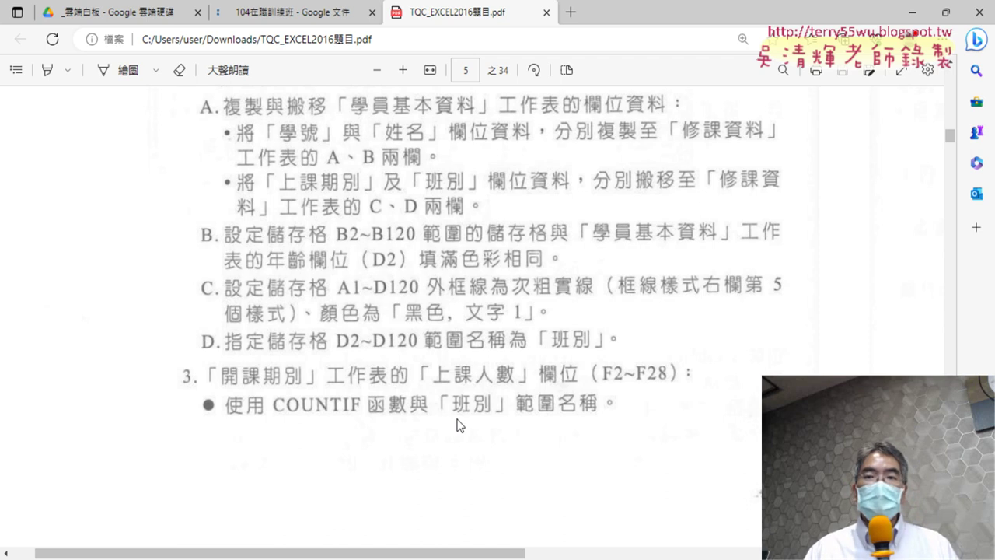
pyautogui.click(912, 13)
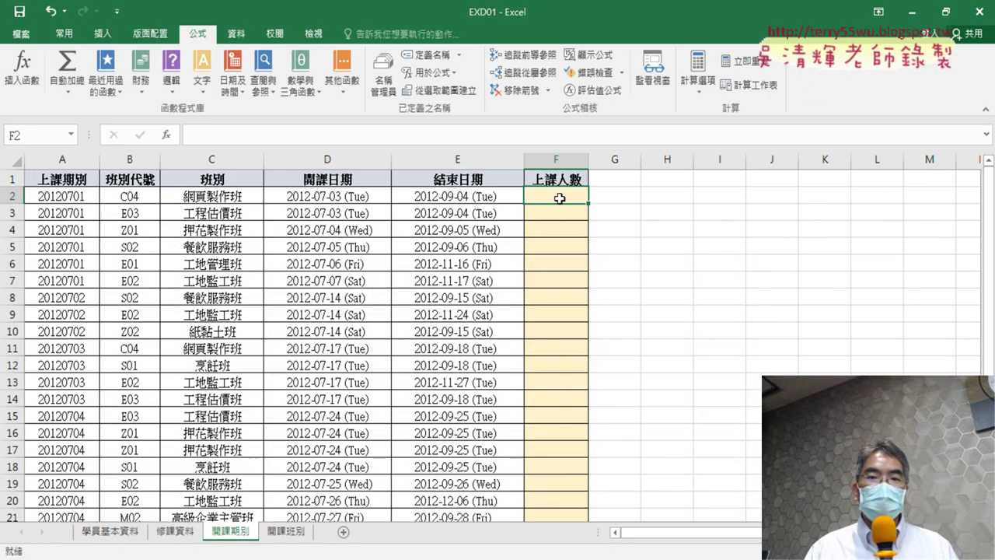
# - Insert COUNTIF into F2 from the 統計 function category, opening its Function Arguments
pyautogui.click(165, 136)
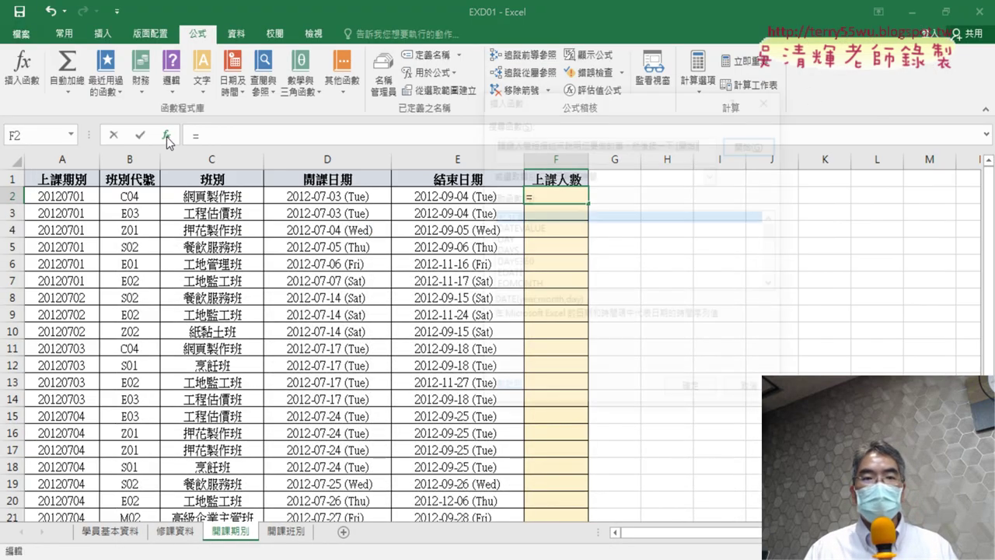
pyautogui.click(628, 176)
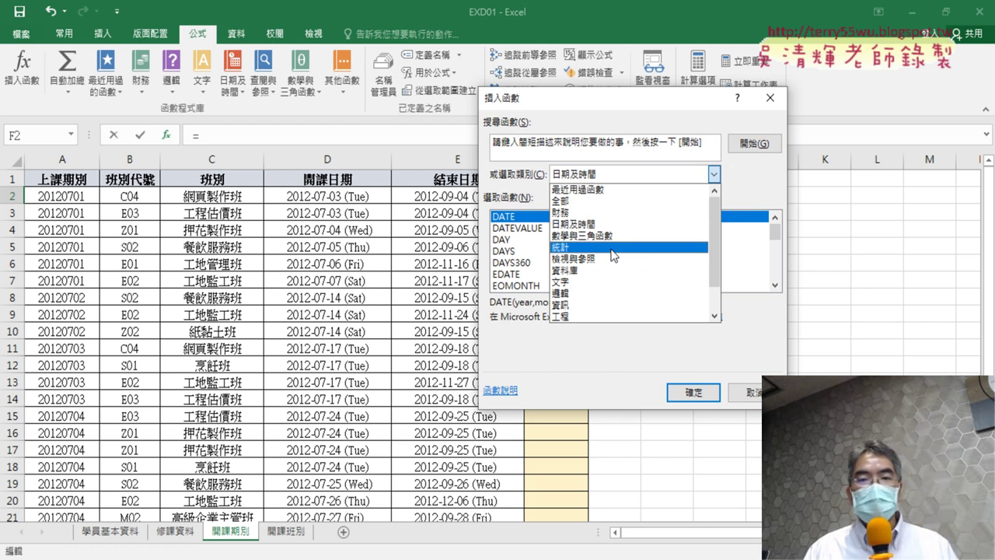
pyautogui.click(612, 247)
pyautogui.click(774, 285)
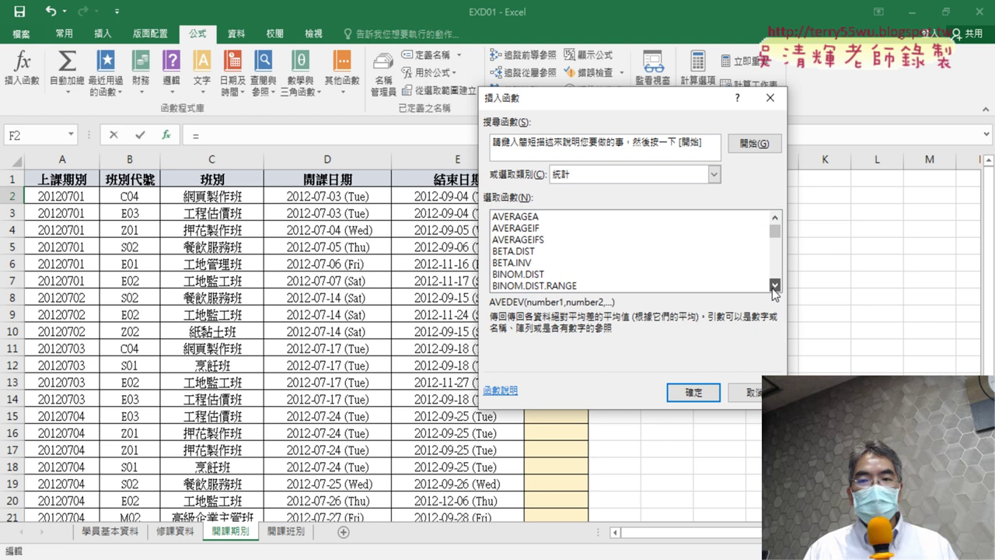
pyautogui.click(773, 286)
pyautogui.click(774, 286)
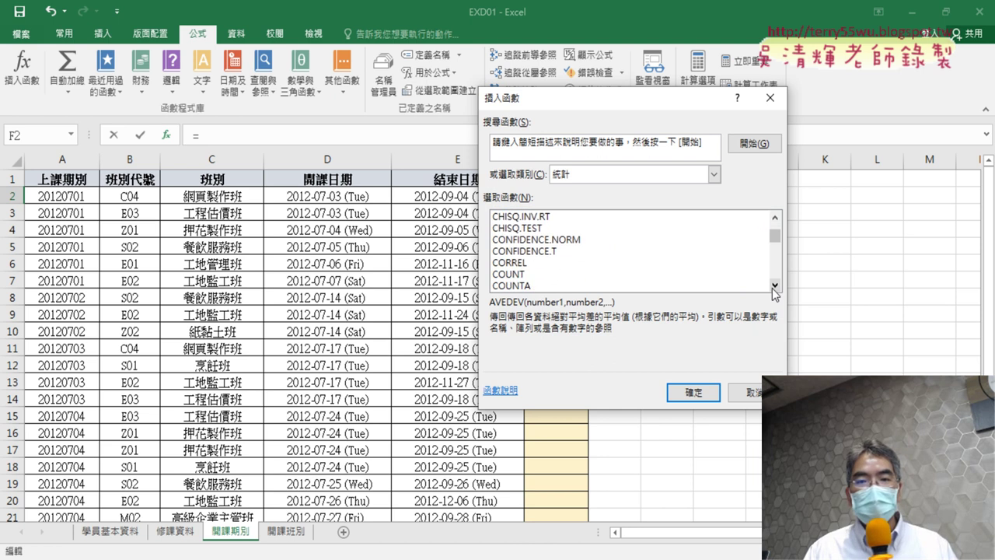
pyautogui.click(774, 286)
pyautogui.click(774, 286)
pyautogui.click(542, 263)
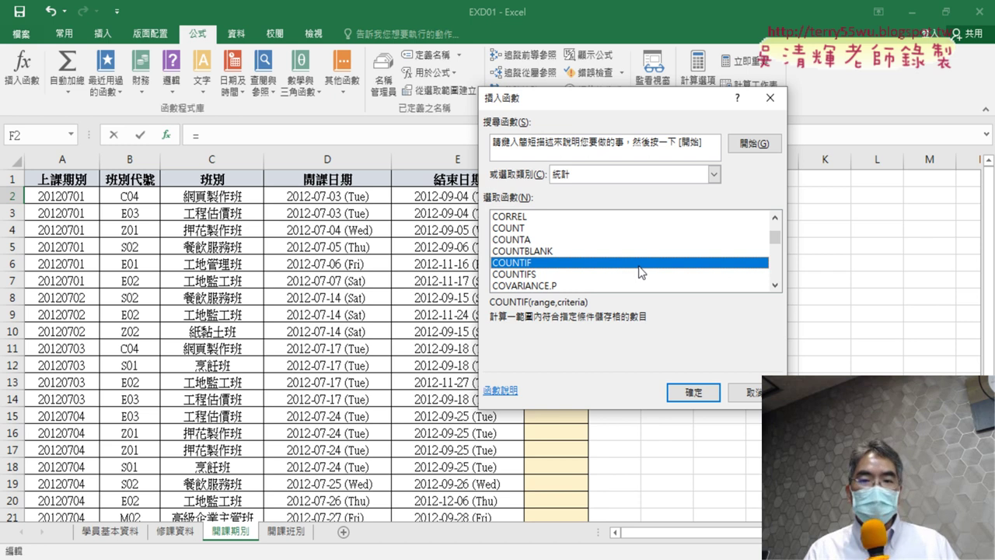
pyautogui.click(564, 274)
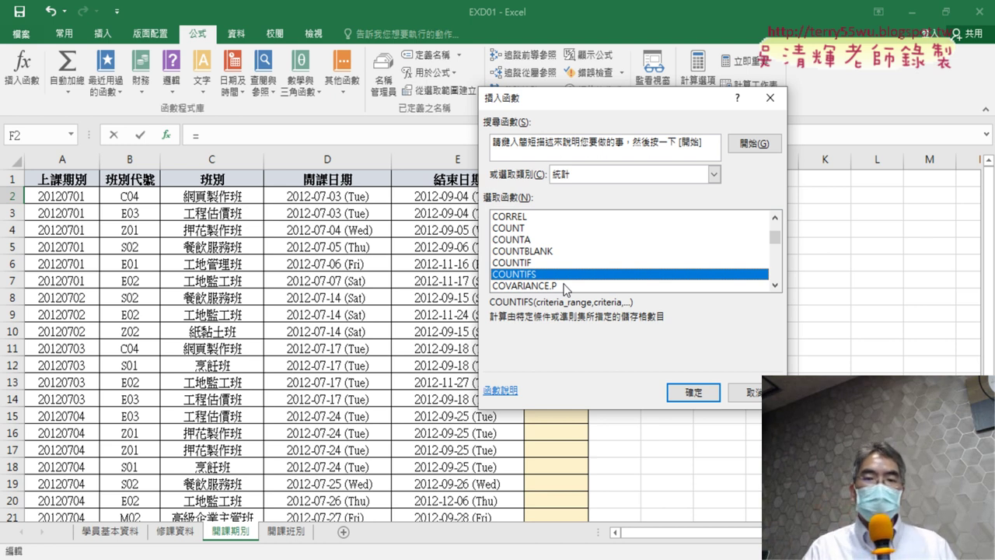
pyautogui.click(531, 263)
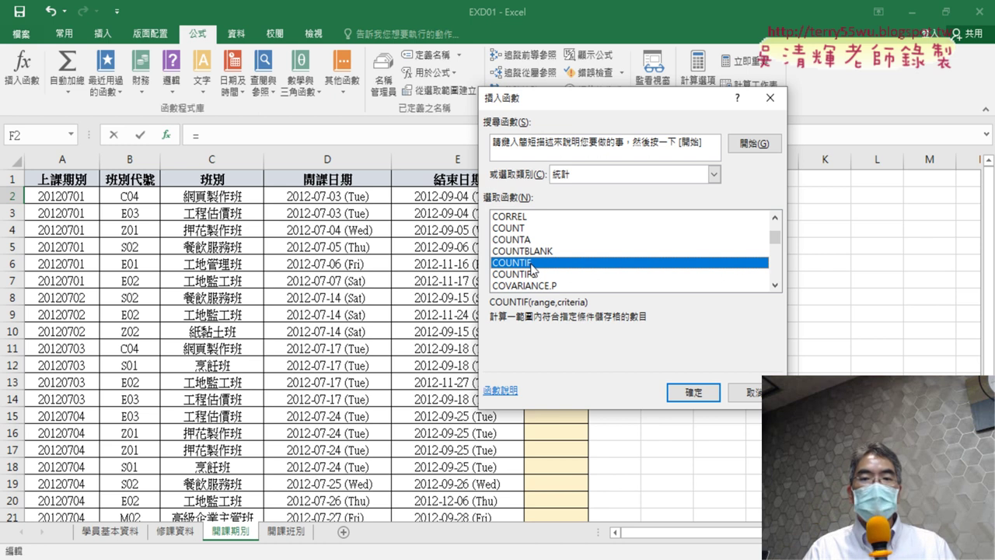
pyautogui.click(699, 395)
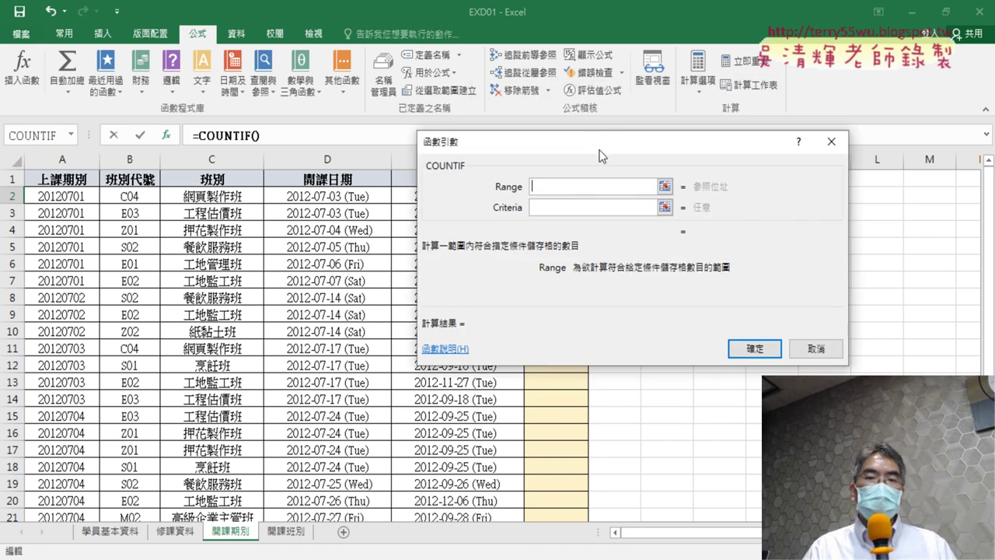
# - Move the arguments dialog aside and glance at 修課資料 before returning to 開課期別
pyautogui.moveTo(602, 156); pyautogui.dragTo(760, 142)
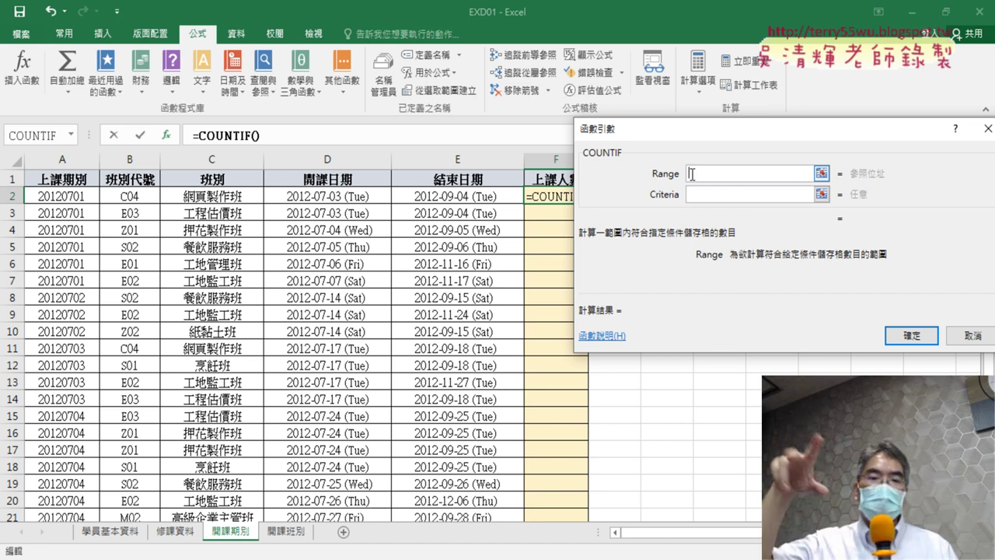
pyautogui.click(177, 534)
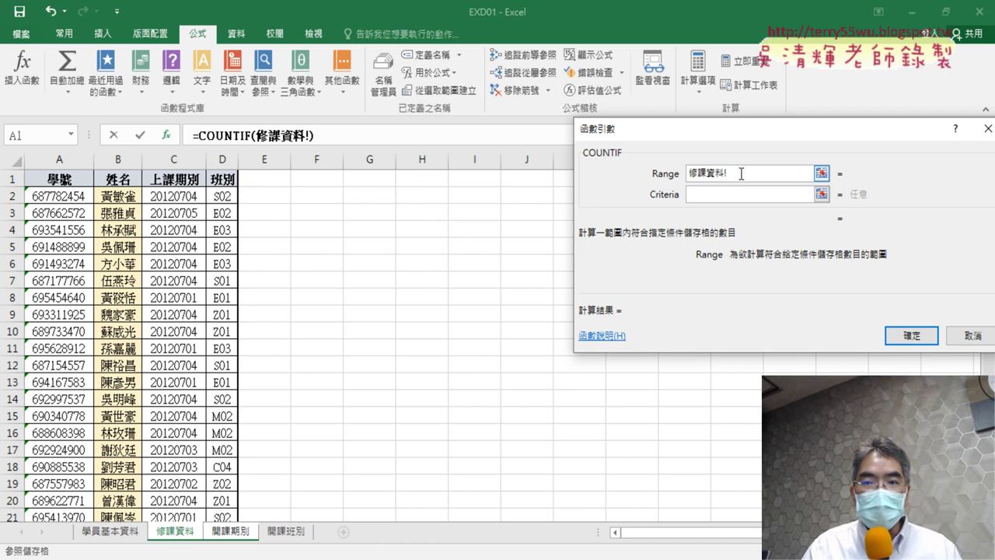
pyautogui.click(611, 206)
pyautogui.click(230, 535)
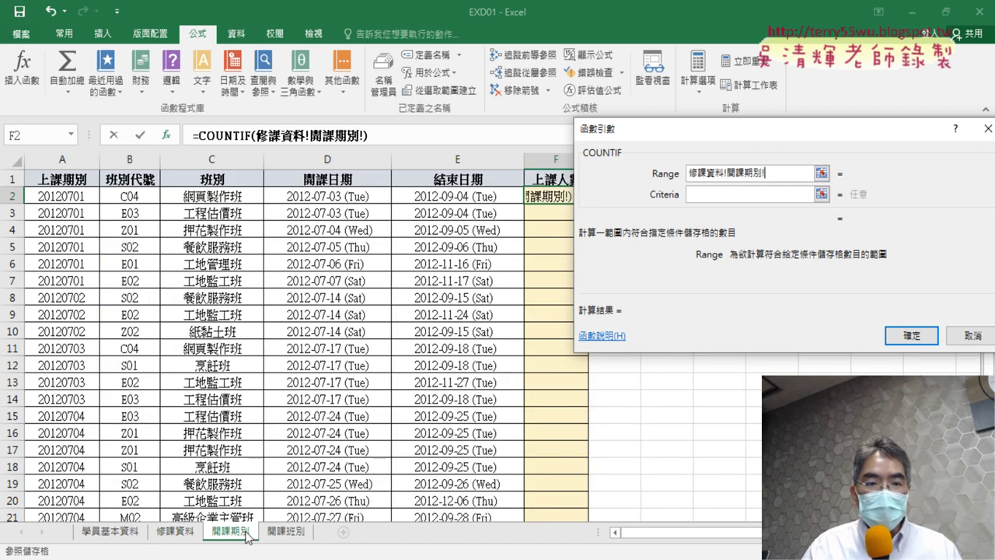
# - Delete the old Range argument text and open the Paste Name list with F3
pyautogui.press('F2')
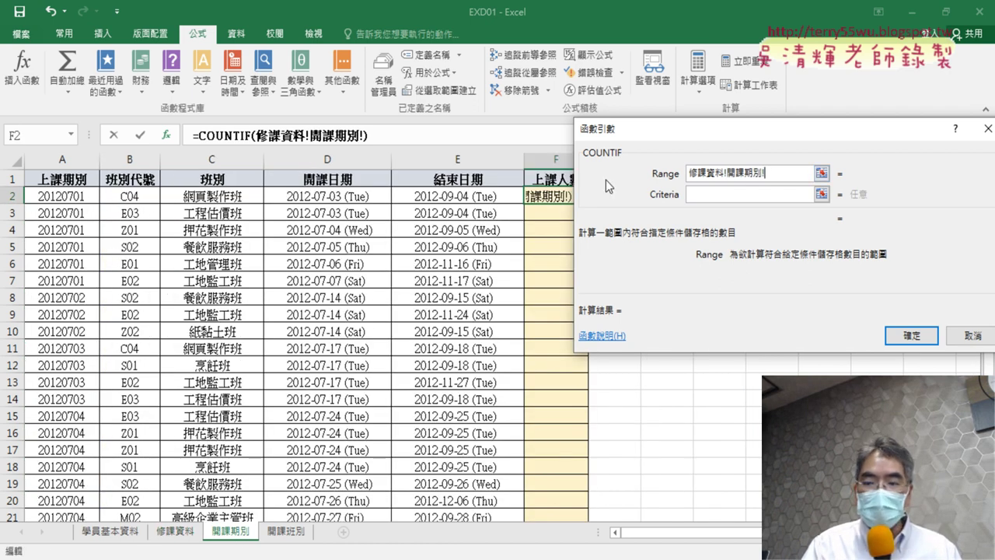
pyautogui.moveTo(778, 177); pyautogui.dragTo(644, 166)
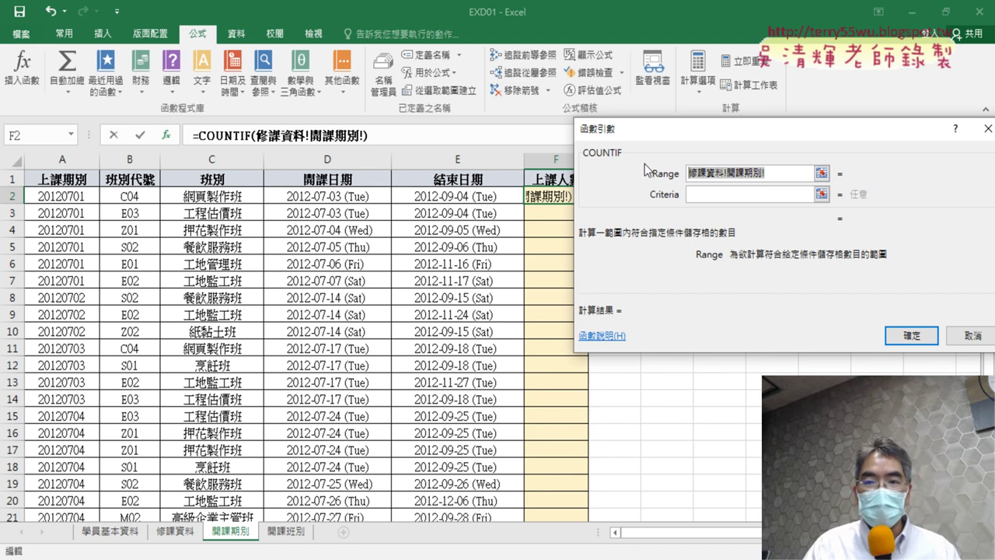
pyautogui.press('Delete')
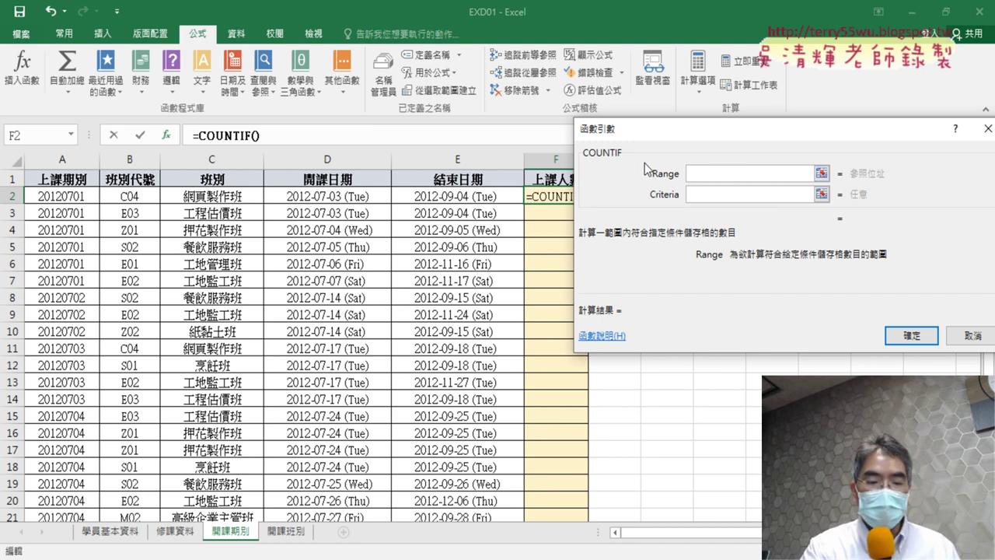
pyautogui.press('F3')
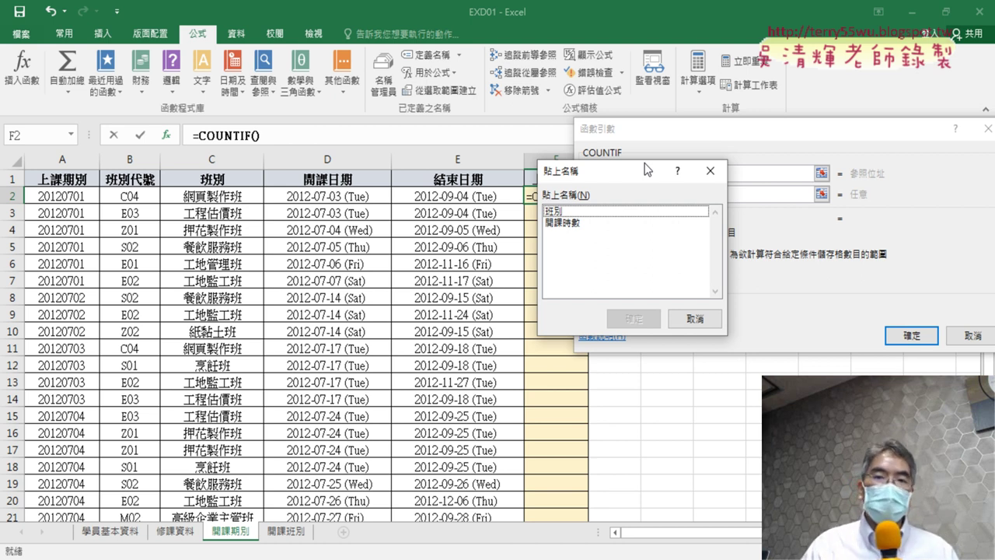
# - Paste the defined name 班別 into the COUNTIF Range argument
pyautogui.click(570, 213)
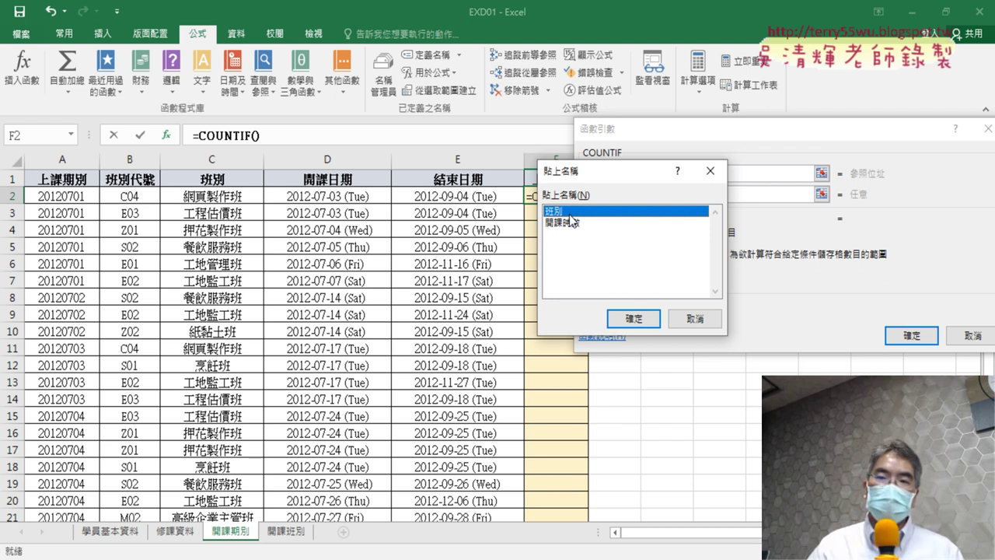
pyautogui.click(634, 318)
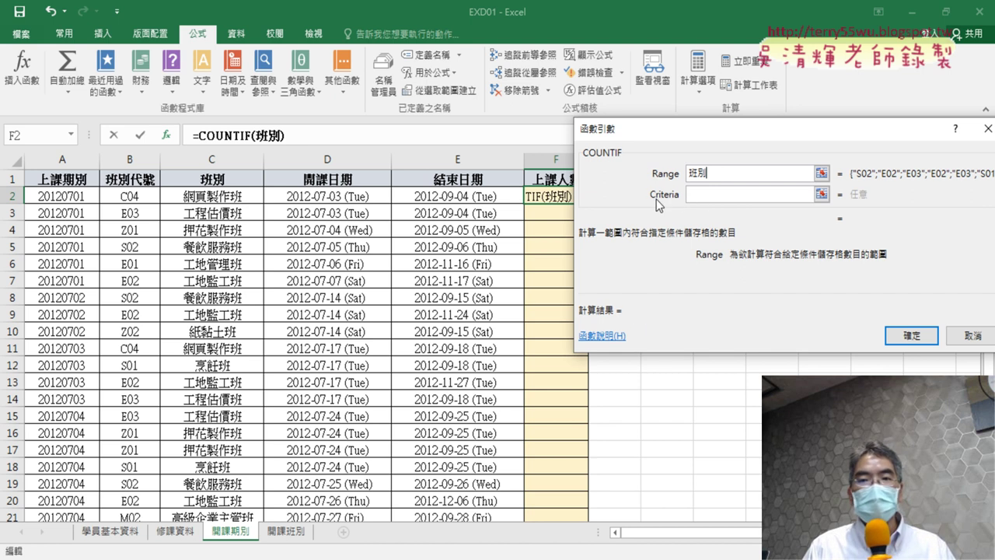
# - Set the Criteria to B2 and confirm, so F2 shows =COUNTIF(班別,B2) returning 7
pyautogui.click(706, 196)
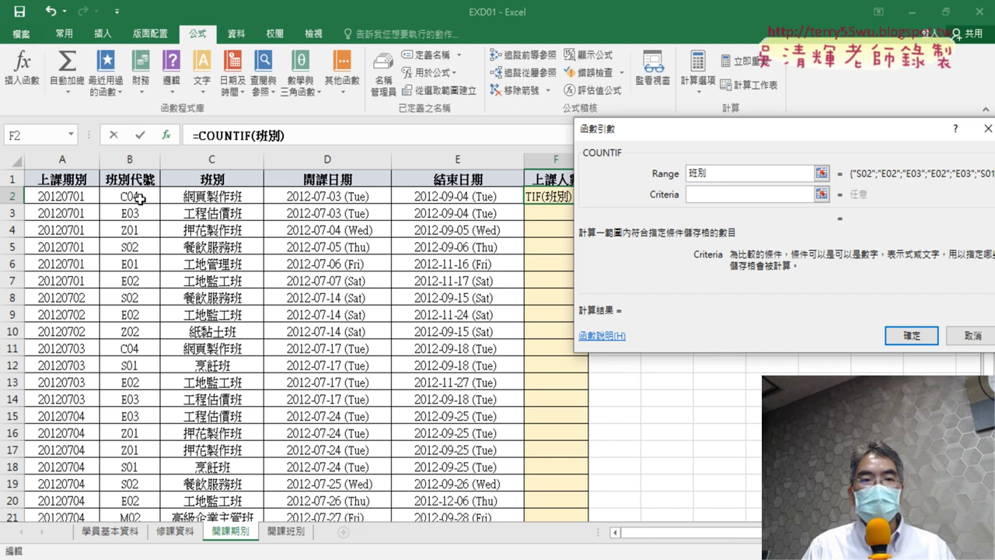
pyautogui.click(140, 196)
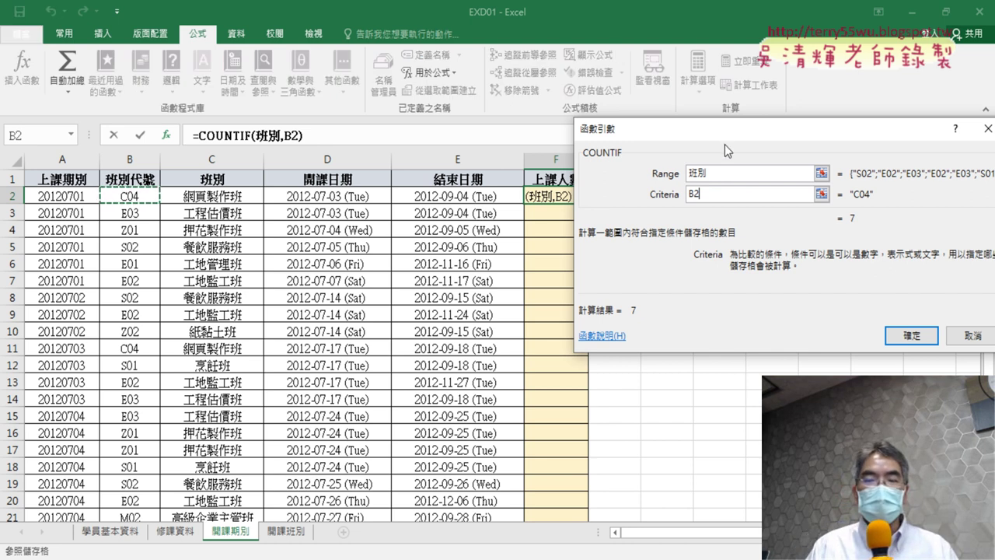
pyautogui.moveTo(725, 143); pyautogui.dragTo(739, 147)
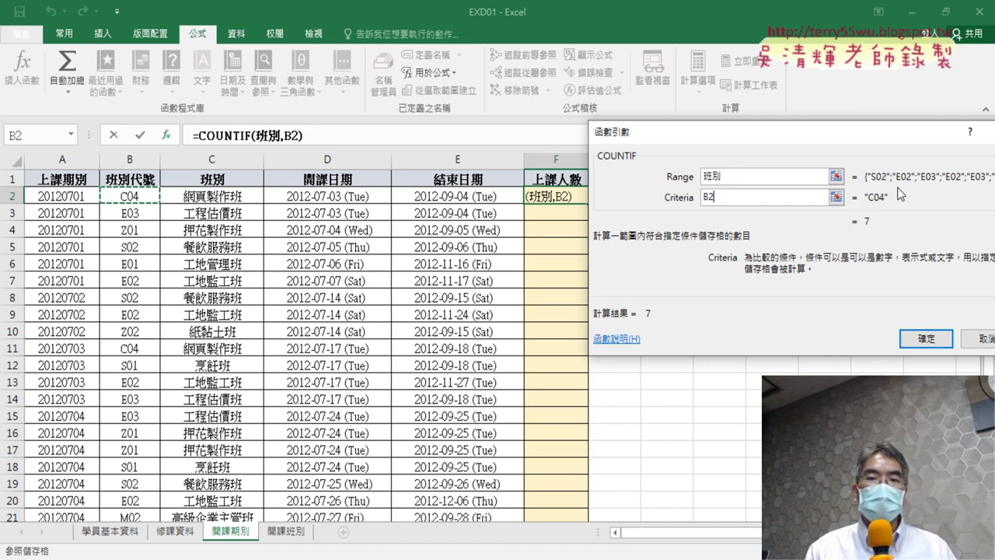
pyautogui.click(925, 336)
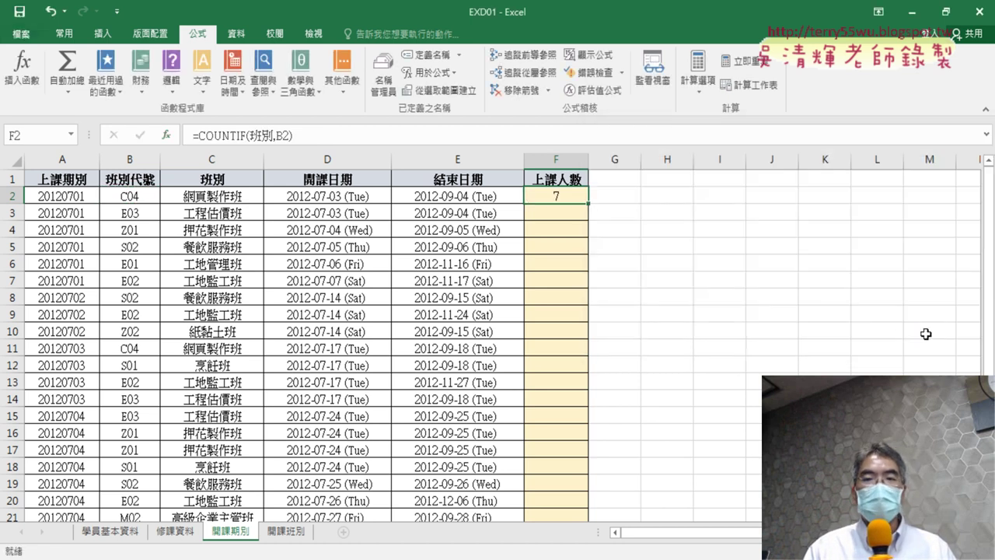
# - Fill the COUNTIF formula down column F and spot-check B2–B4 against F2–F4
pyautogui.doubleClick(590, 204)
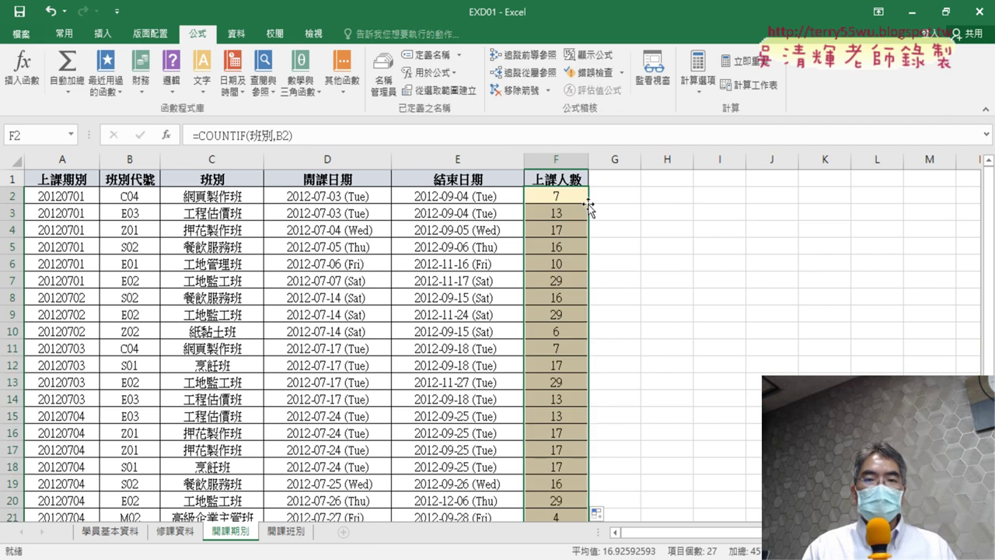
pyautogui.click(144, 213)
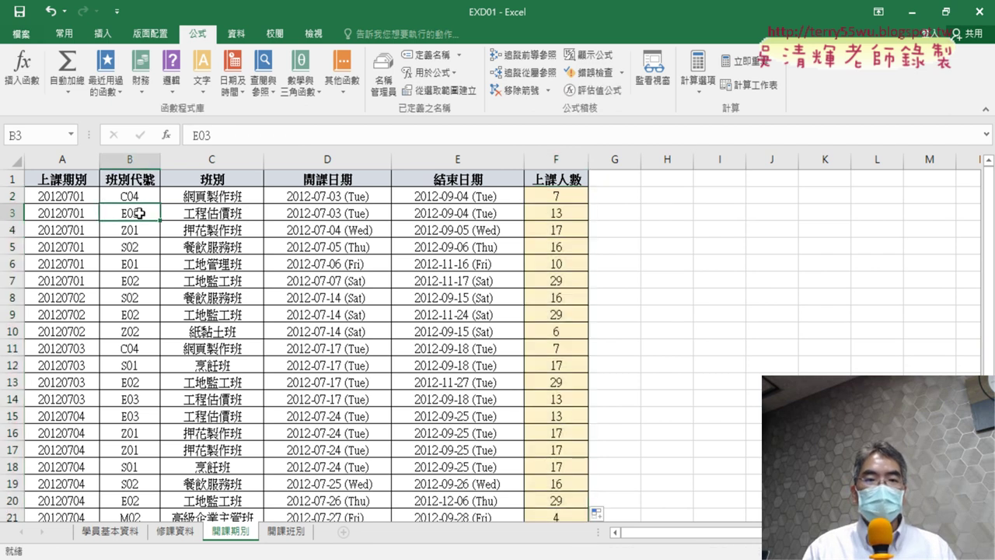
pyautogui.click(571, 213)
pyautogui.click(132, 228)
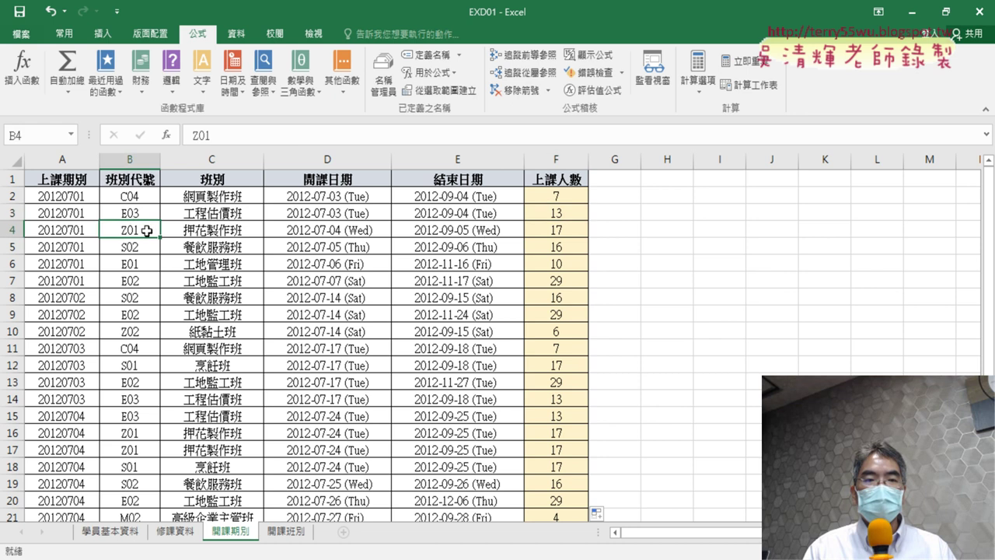
pyautogui.click(563, 235)
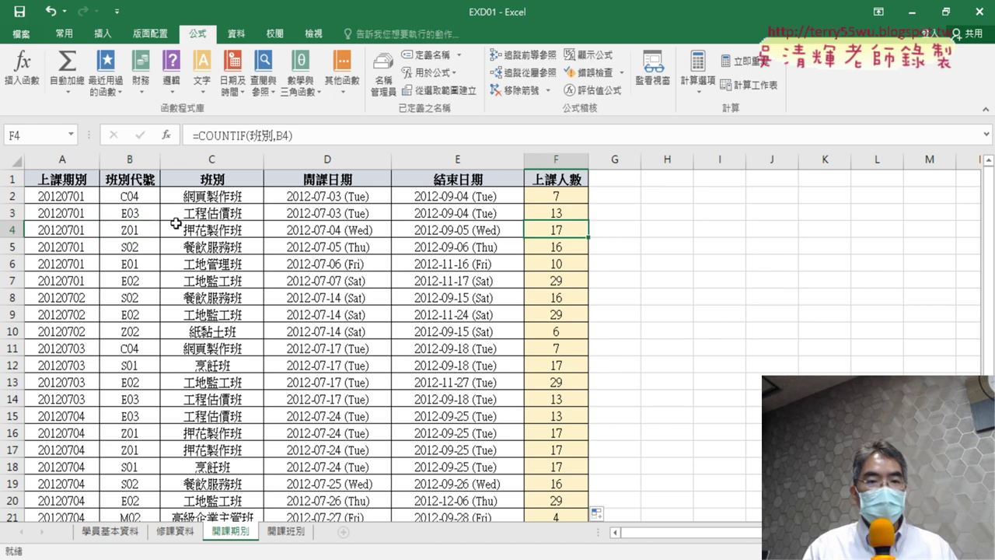
pyautogui.click(136, 198)
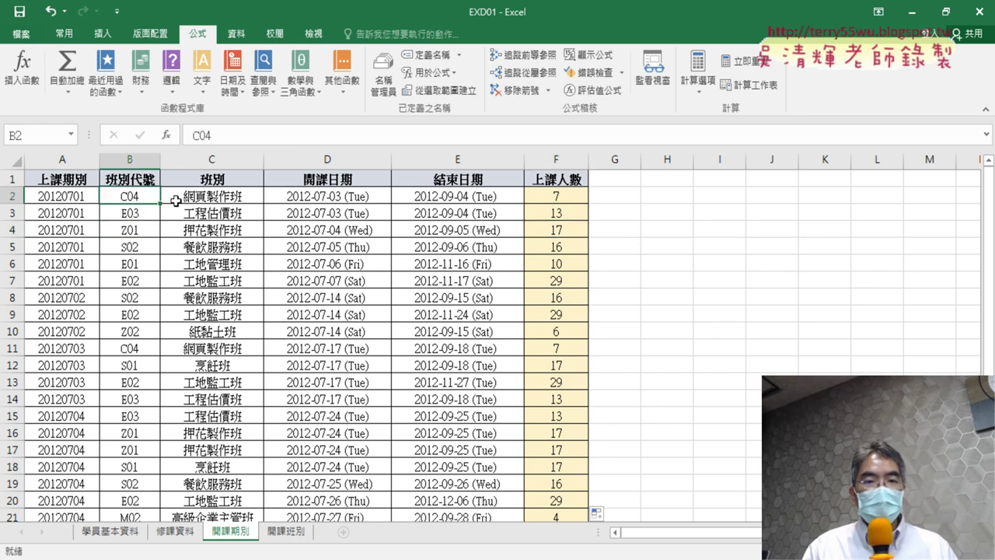
pyautogui.click(540, 196)
pyautogui.click(129, 213)
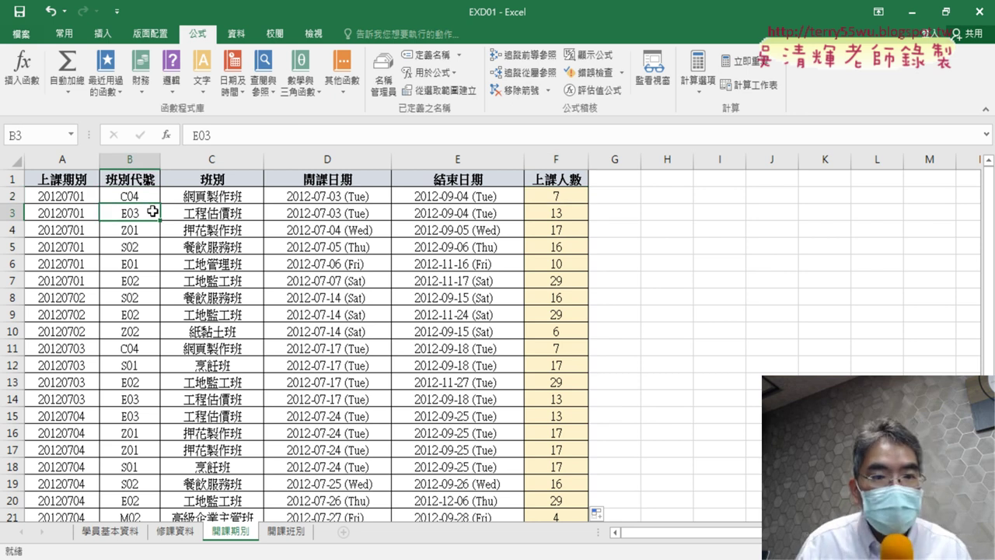
pyautogui.click(556, 214)
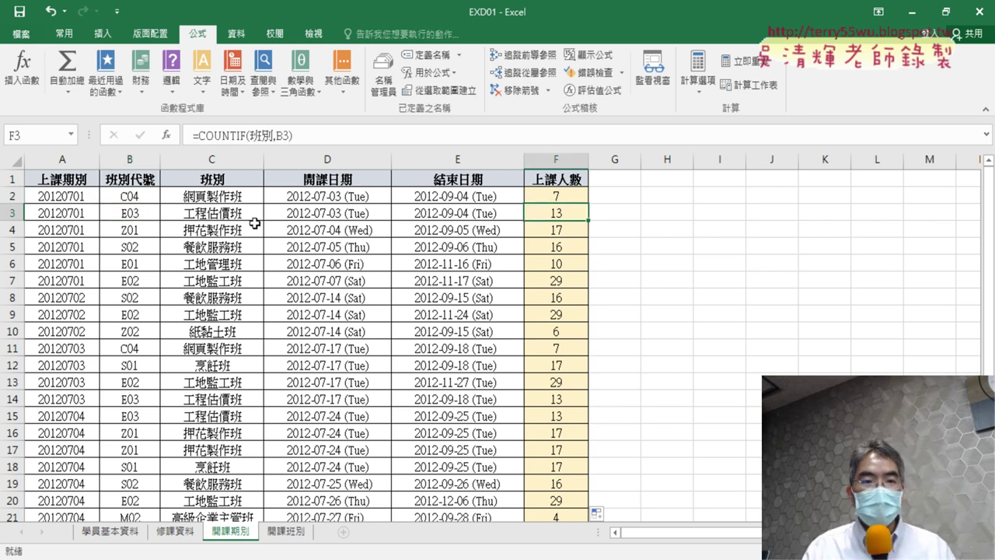
pyautogui.click(127, 229)
pyautogui.click(558, 196)
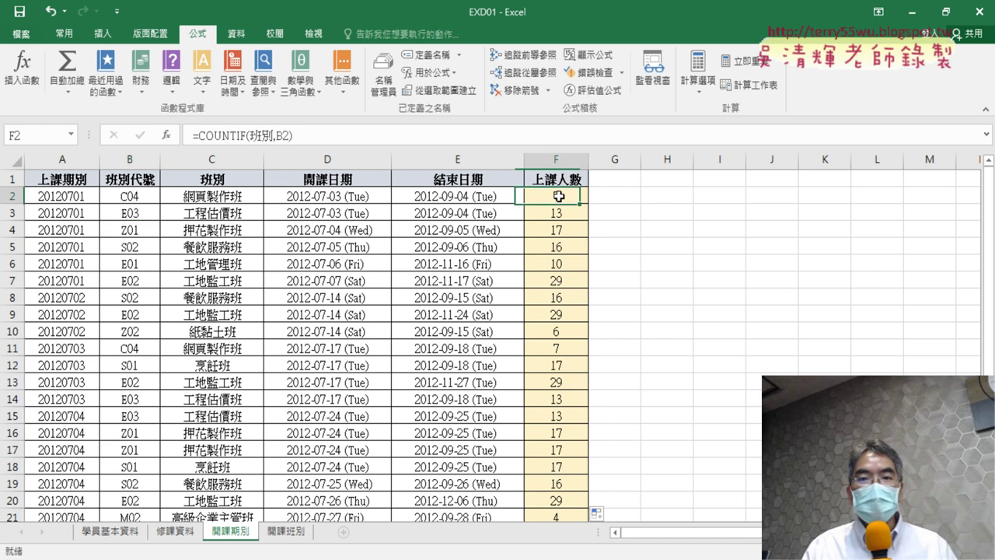
# - Verify column D of 修課資料 holds the 班別 data, then return to 開課期別
pyautogui.click(187, 531)
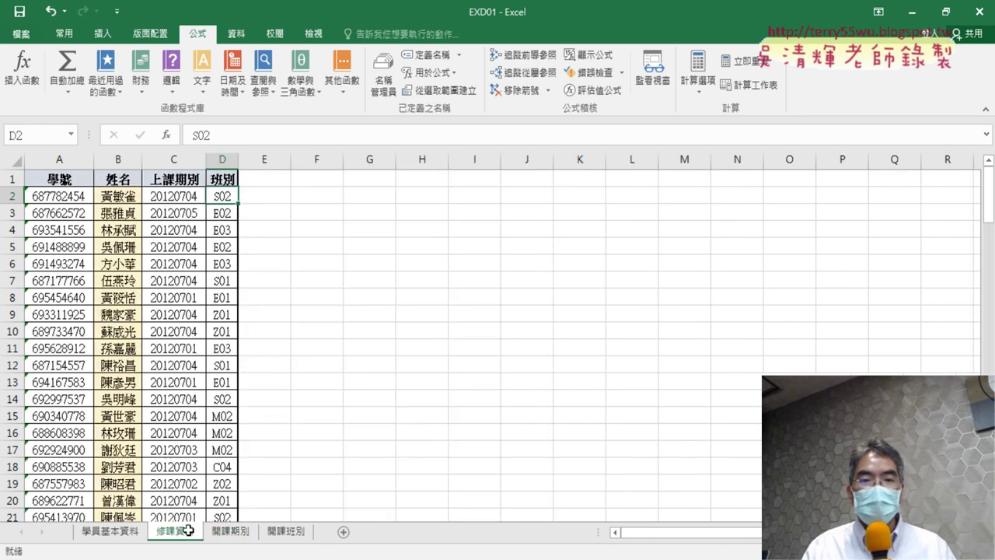
pyautogui.click(225, 158)
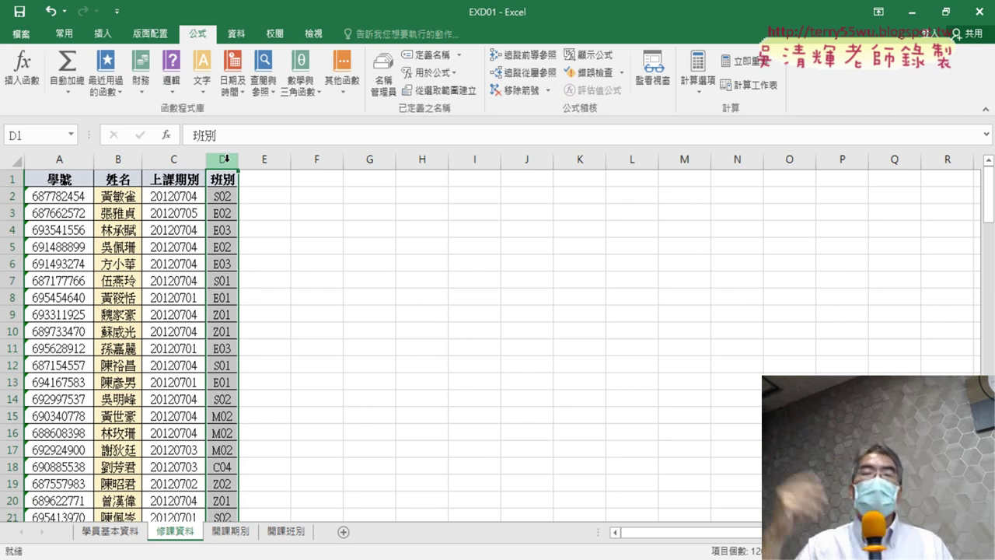
pyautogui.click(232, 535)
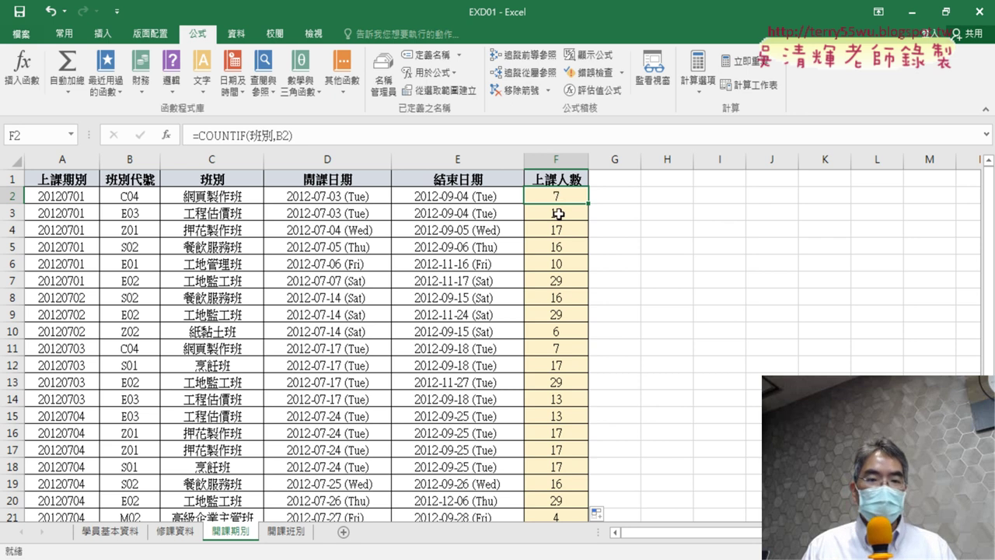
pyautogui.moveTo(302, 556)
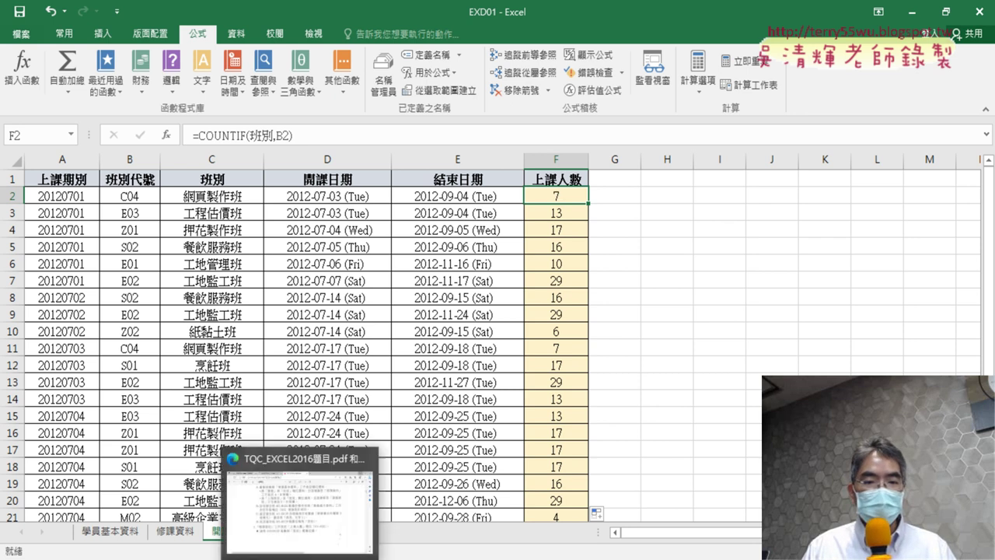
pyautogui.click(295, 498)
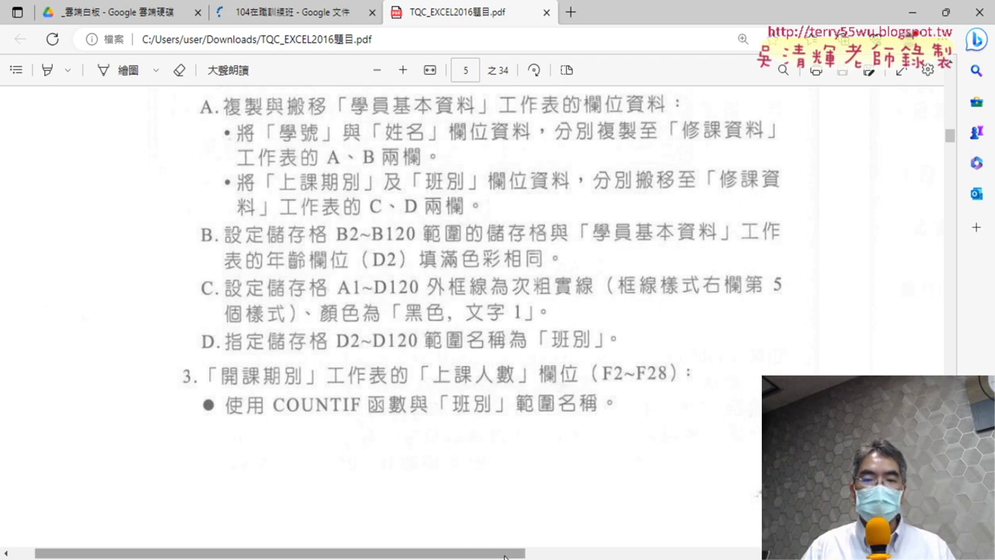
pyautogui.moveTo(503, 557); pyautogui.dragTo(881, 556)
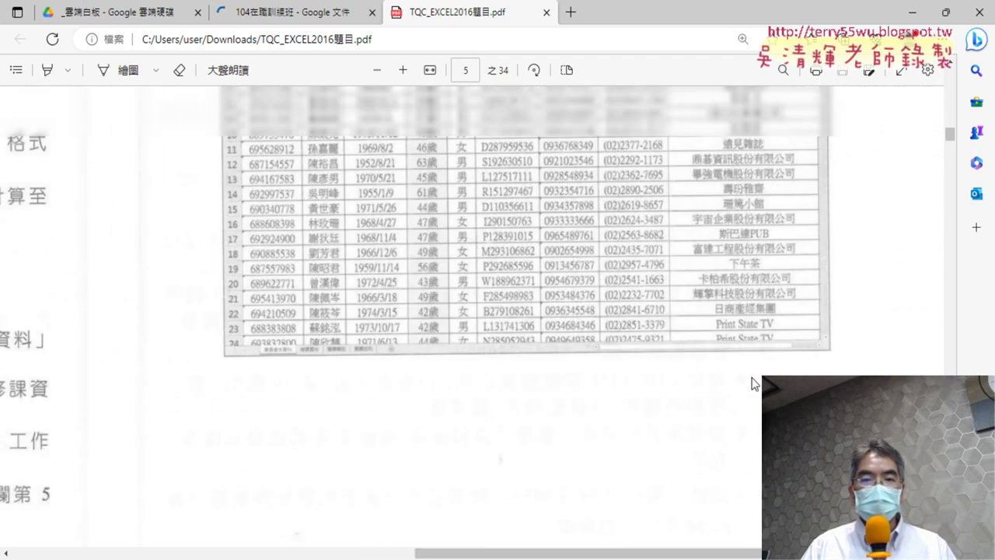
pyautogui.scroll(5, 752, 383)
pyautogui.scroll(5, 752, 384)
pyautogui.scroll(-1, 752, 380)
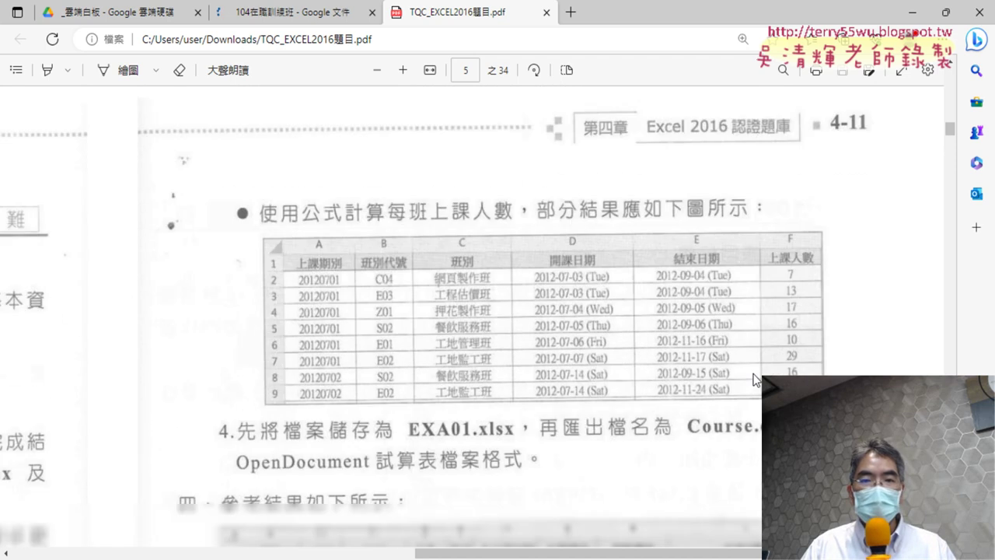
pyautogui.scroll(-1, 752, 379)
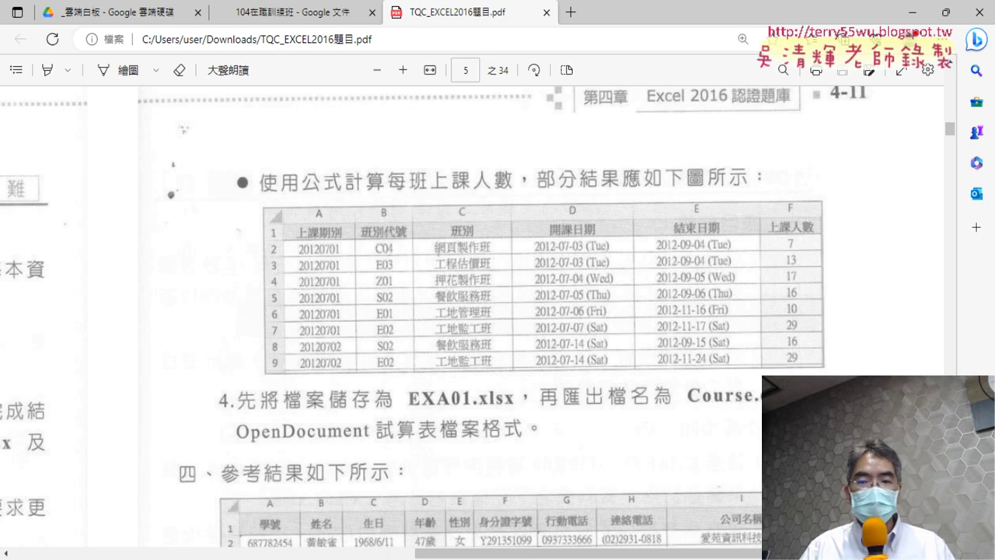
pyautogui.hotkey('alt', 'Tab')
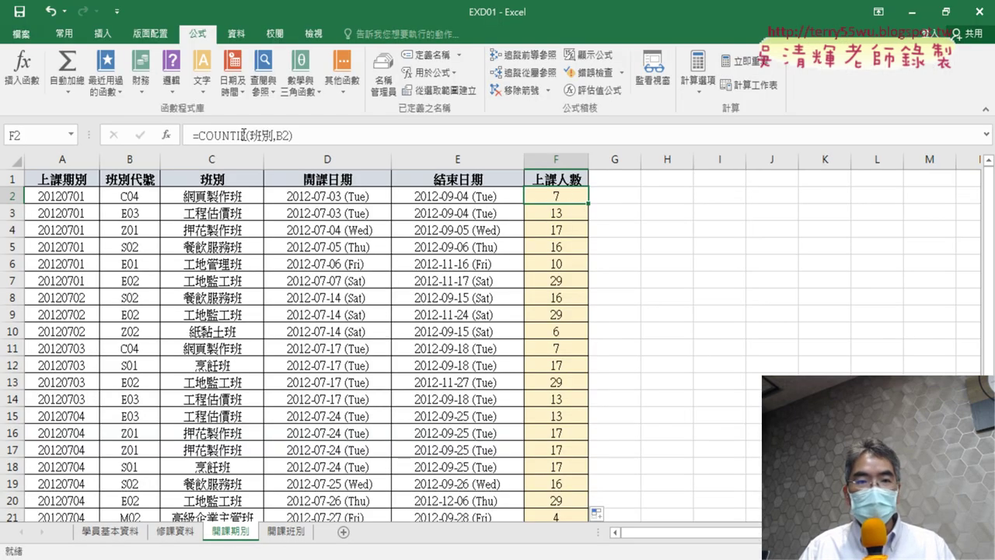
pyautogui.click(216, 136)
pyautogui.click(167, 136)
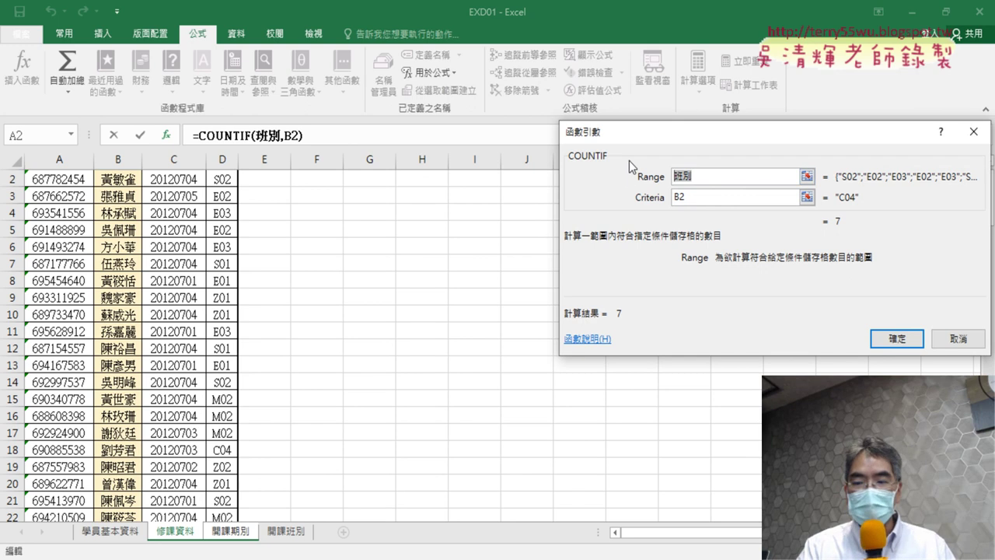
pyautogui.press('BackSpace')
pyautogui.press('F3')
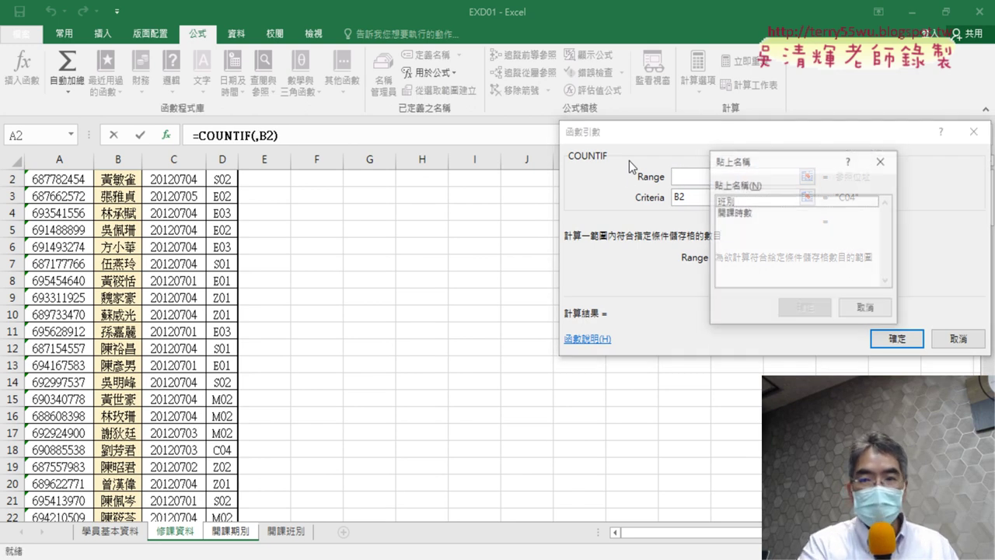
pyautogui.click(736, 202)
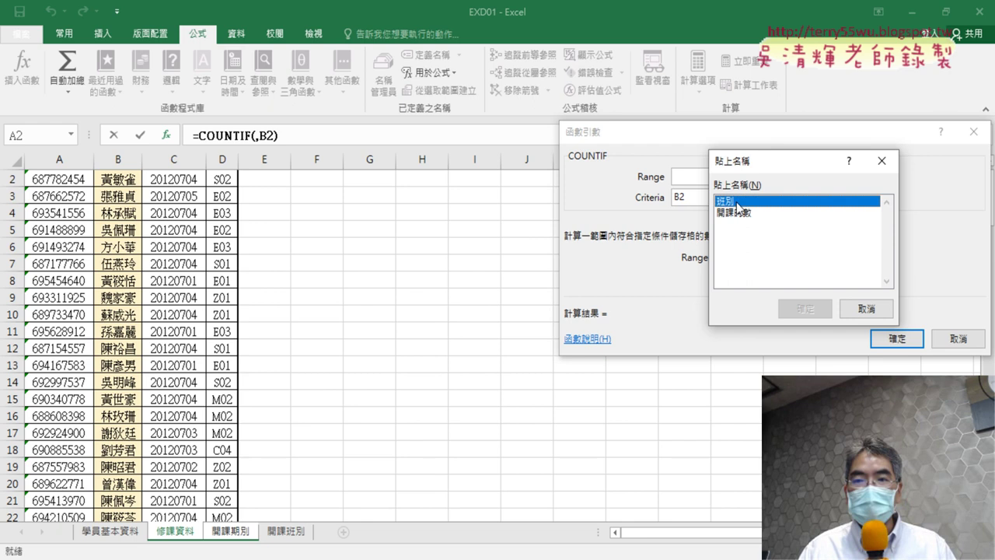
pyautogui.doubleClick(736, 202)
pyautogui.click(705, 199)
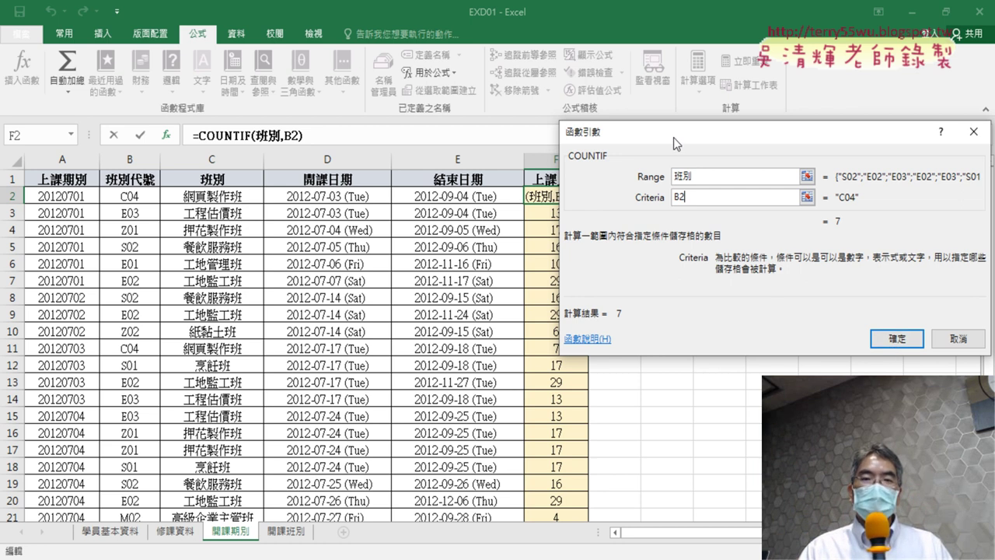
pyautogui.moveTo(675, 143); pyautogui.dragTo(441, 178)
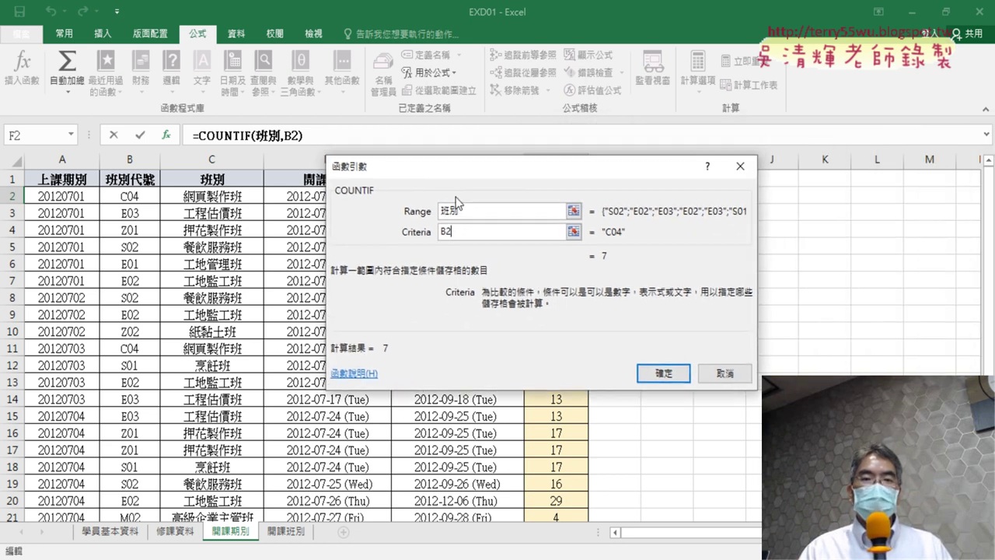
pyautogui.click(658, 374)
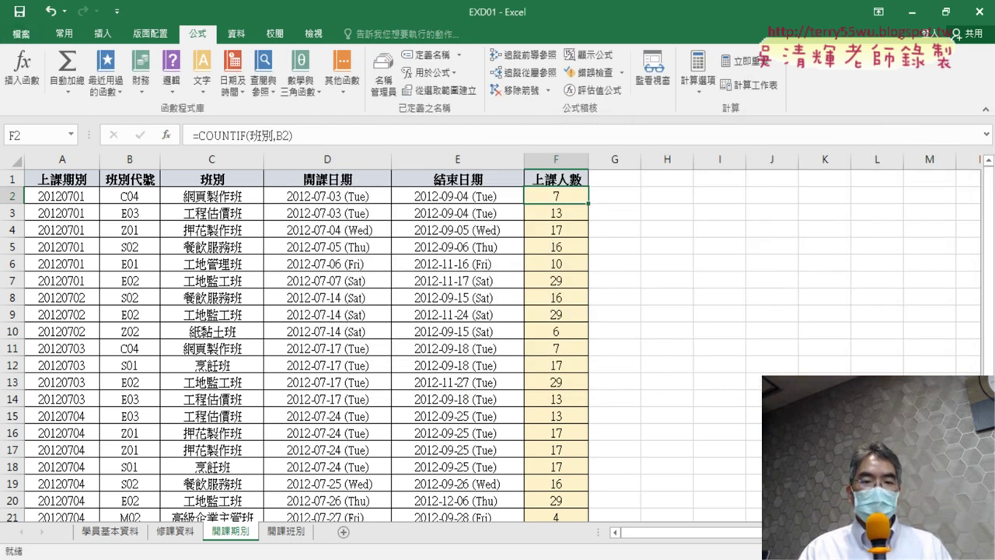
# - Read PDF requirement 4 (save as EXA01.xlsx, export Course.ods), then return to Excel
pyautogui.click(299, 515)
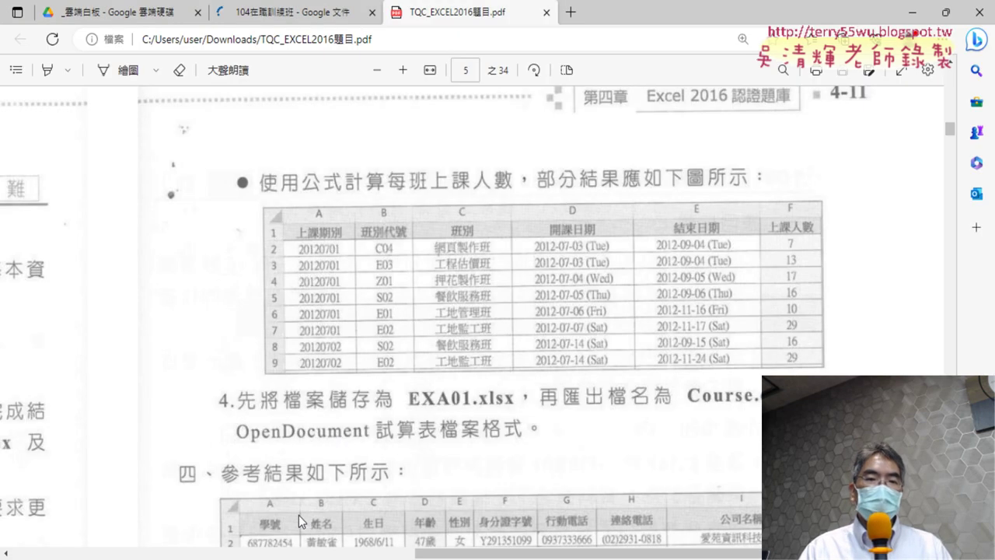
pyautogui.scroll(-3, 362, 398)
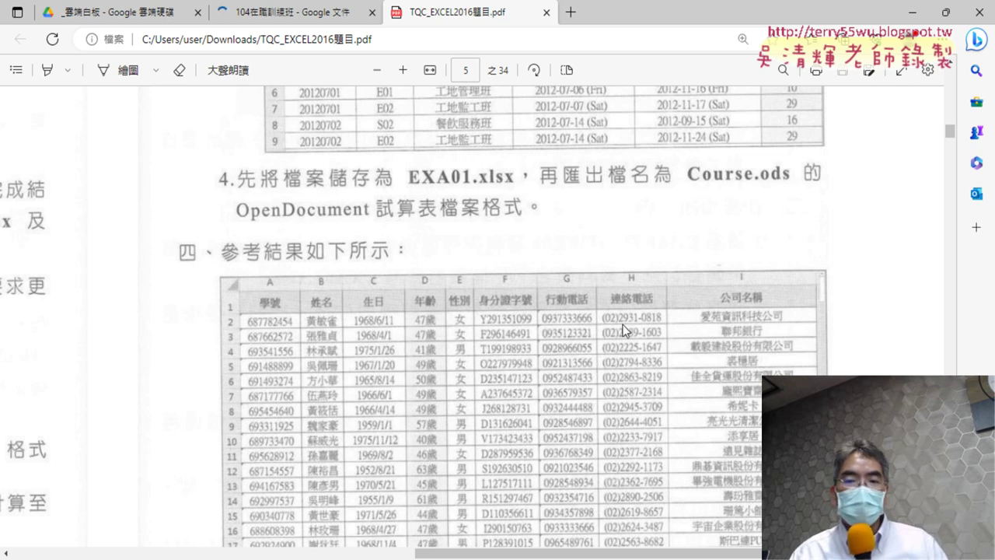
pyautogui.hotkey('alt', 'Tab')
# - Save the workbook in the 104 folder as EXA01, changing the name from EXD01
pyautogui.click(23, 39)
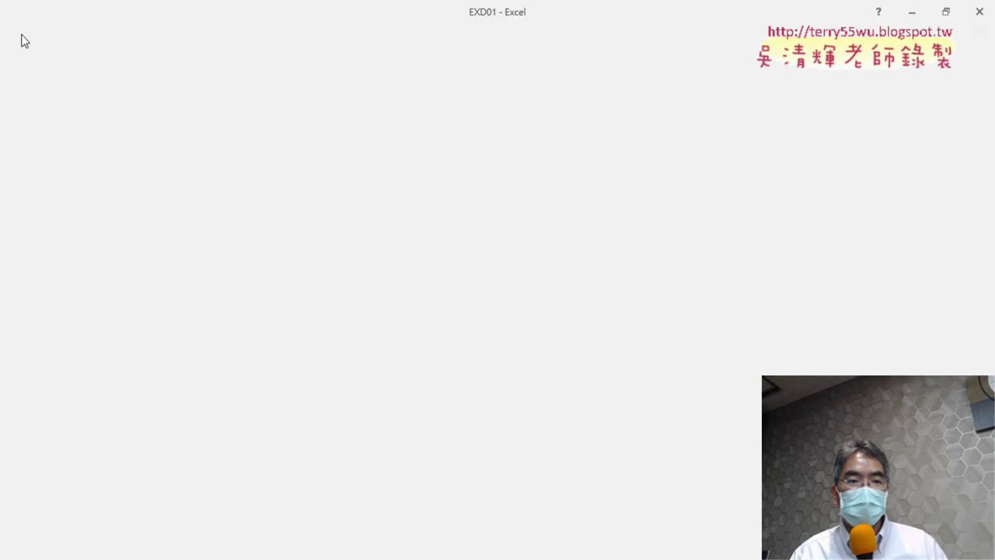
pyautogui.click(57, 193)
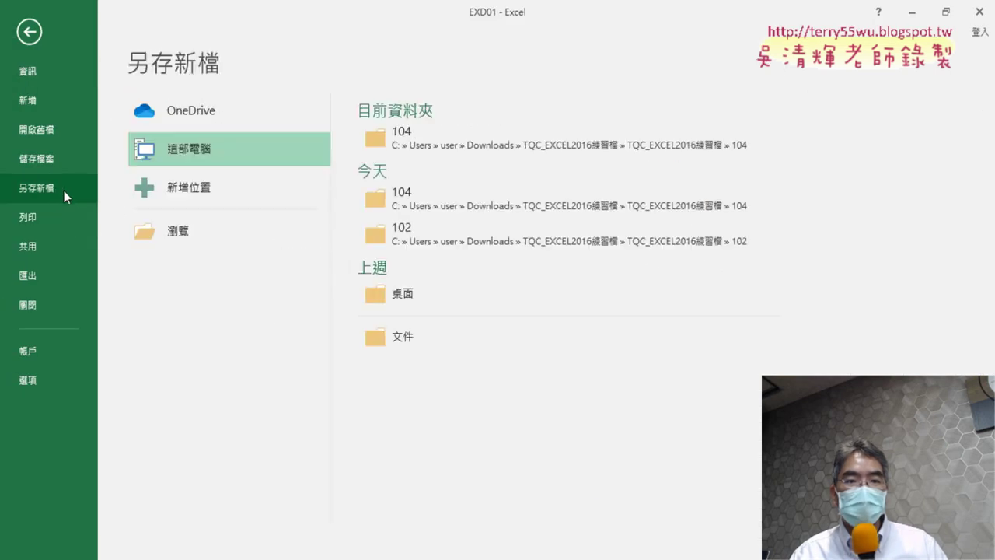
pyautogui.click(191, 236)
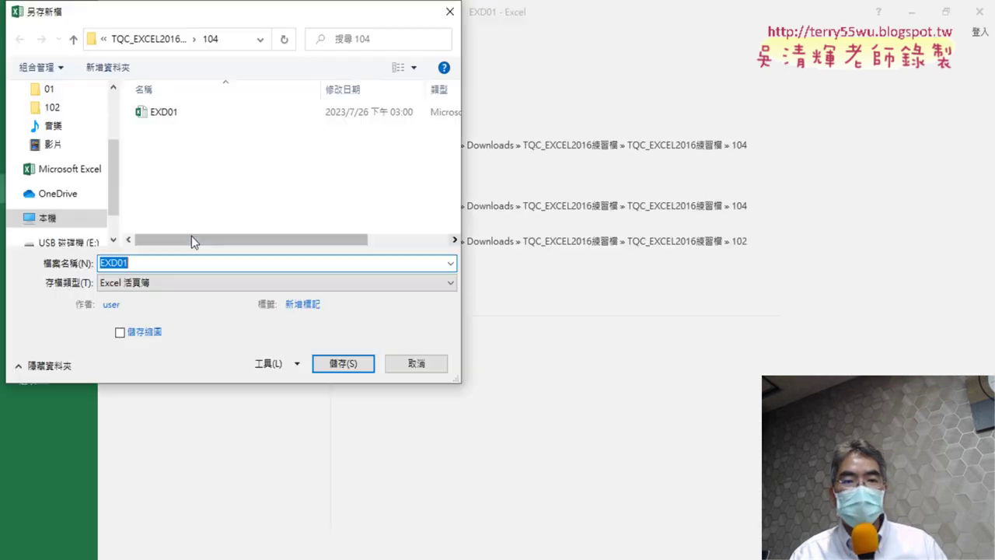
pyautogui.click(110, 262)
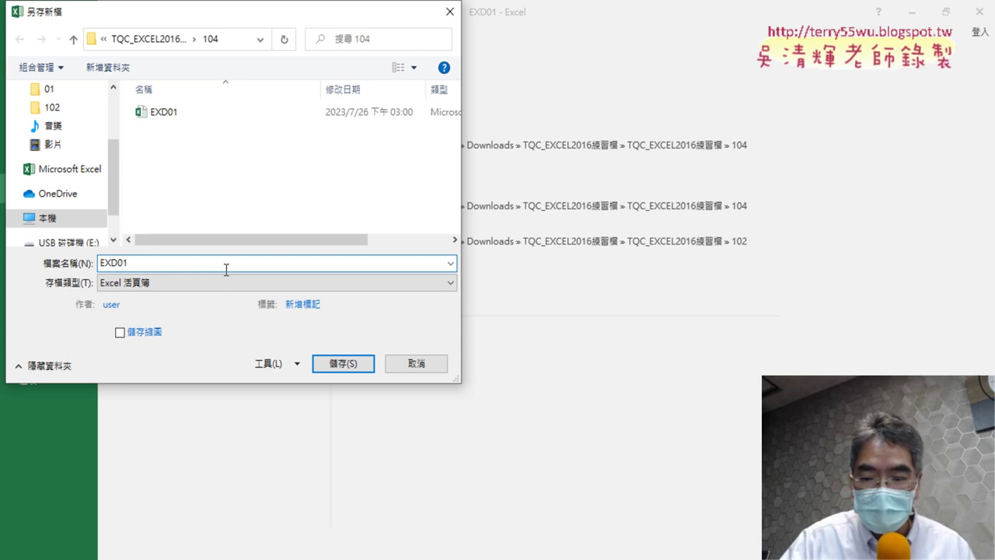
pyautogui.press('Delete')
pyautogui.write('A')
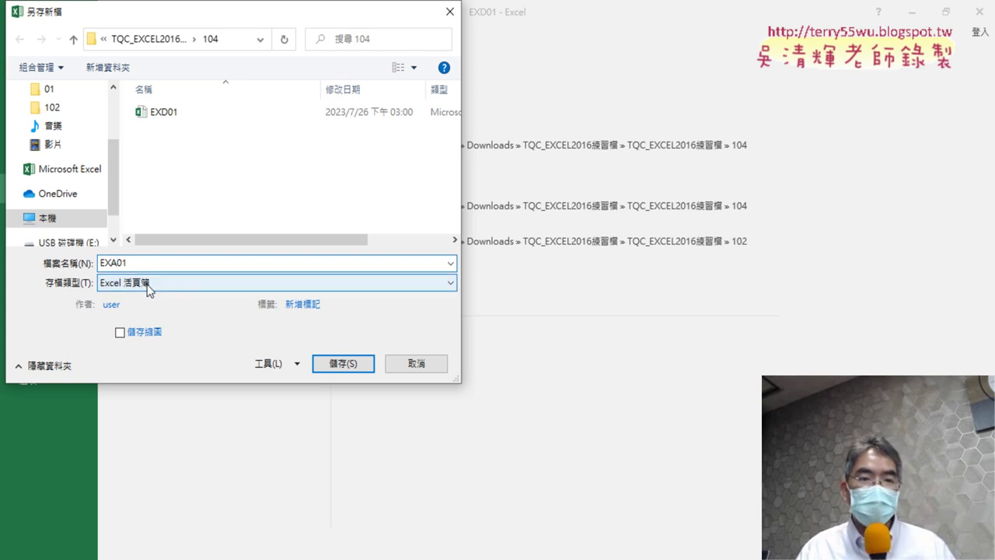
pyautogui.click(354, 364)
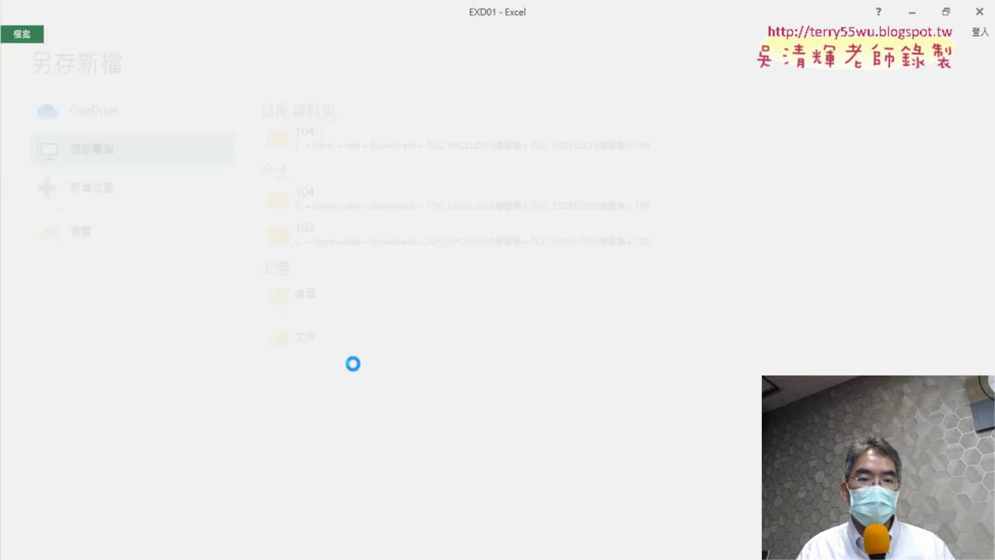
# - Start a Save As copy with OpenDocument Spreadsheet as the file type
pyautogui.click(19, 36)
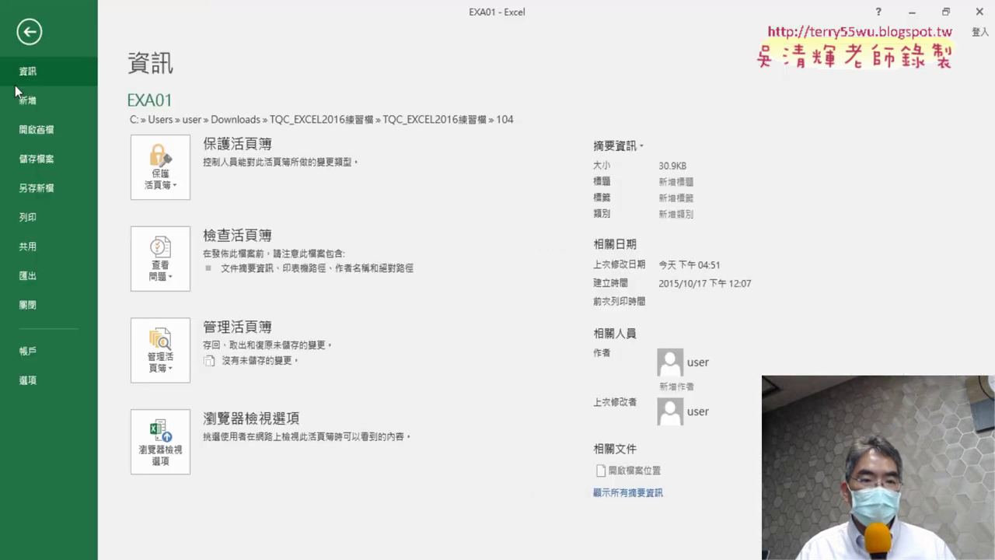
pyautogui.click(57, 188)
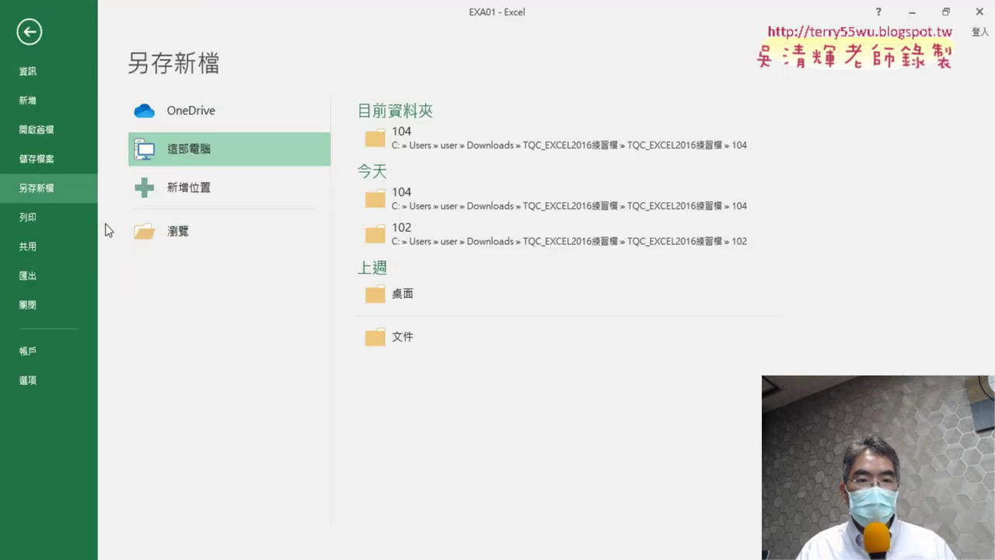
pyautogui.click(199, 243)
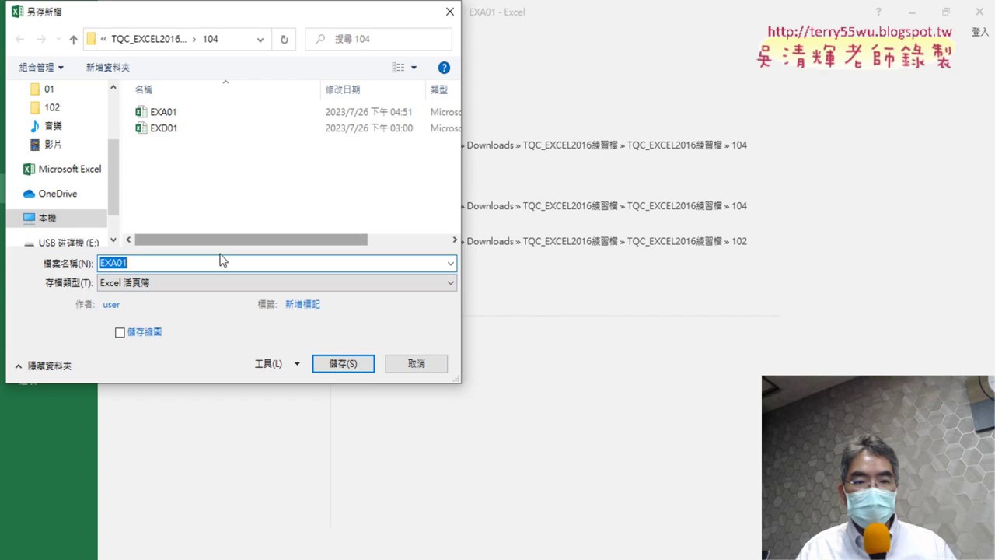
pyautogui.click(369, 284)
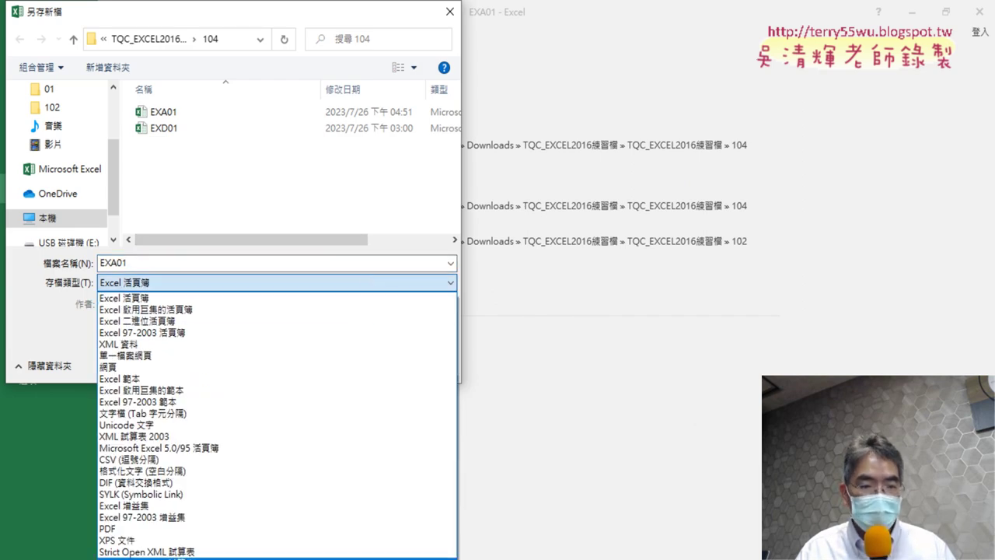
pyautogui.click(148, 557)
pyautogui.doubleClick(151, 262)
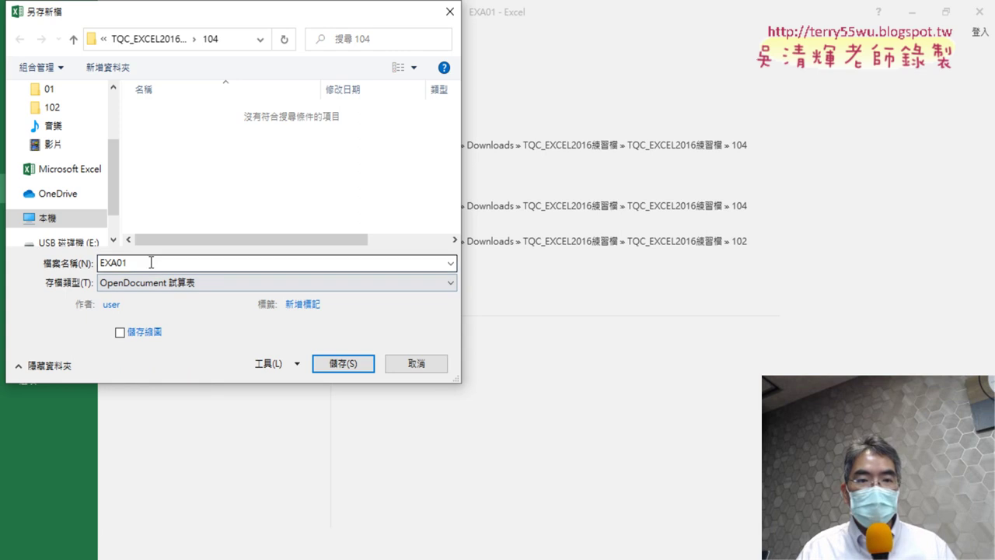
# - Name the copy 'Course' and save it, accepting the compatibility warning
pyautogui.hotkey('alt', 'Tab')
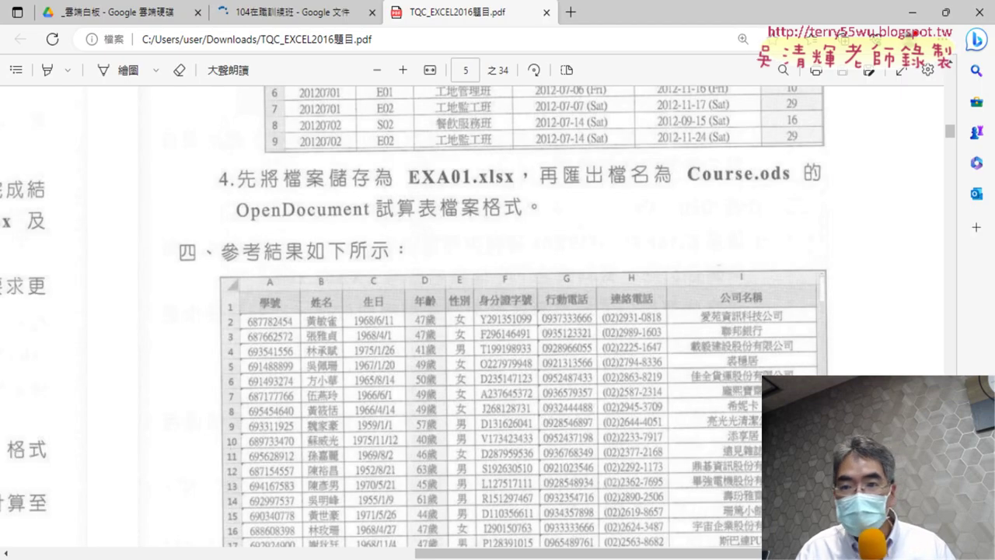
pyautogui.hotkey('alt', 'Tab')
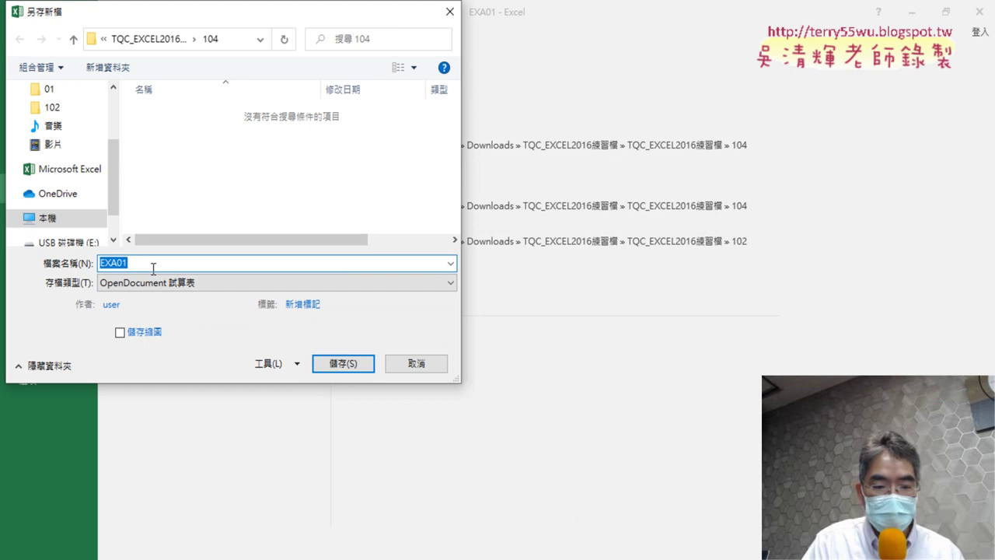
pyautogui.write('Cㄛ')
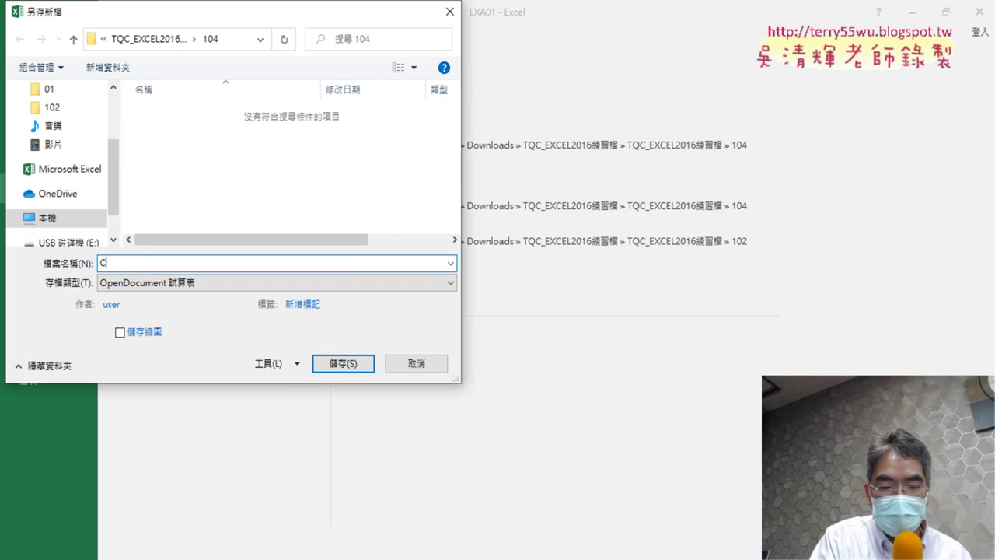
pyautogui.write('ㄩㄛ')
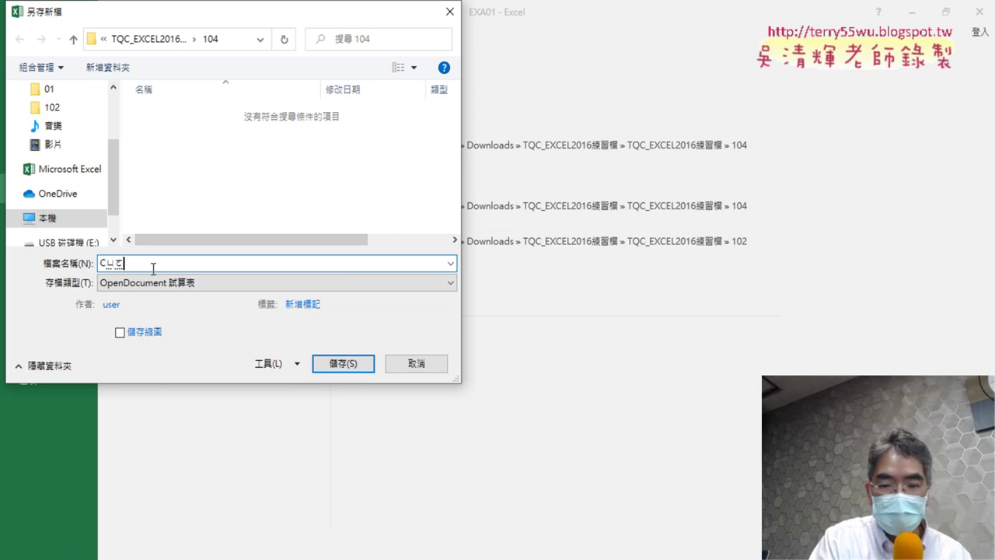
pyautogui.press('BackSpace')
pyautogui.press('BackSpace')
pyautogui.write('ㄛ')
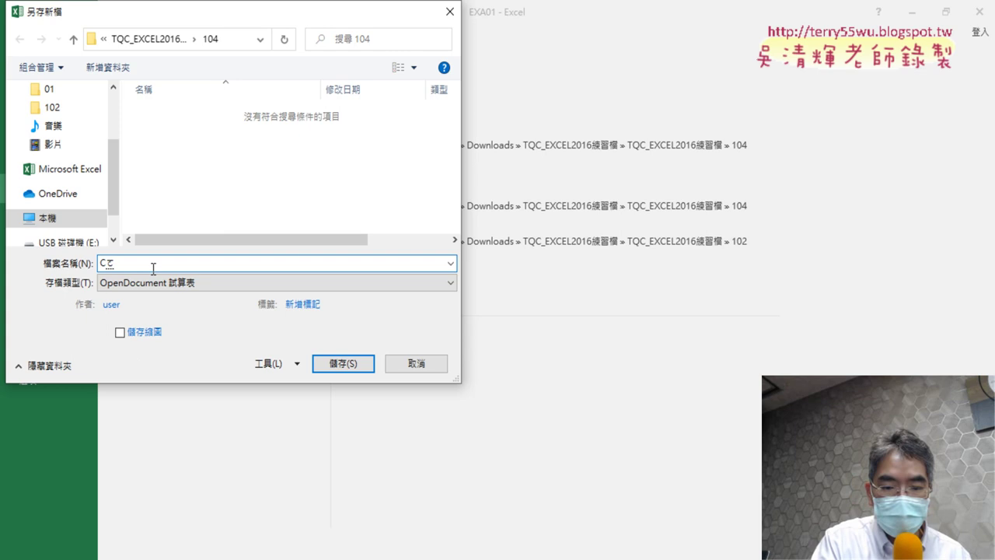
pyautogui.write('ㄙ')
pyautogui.write('一')
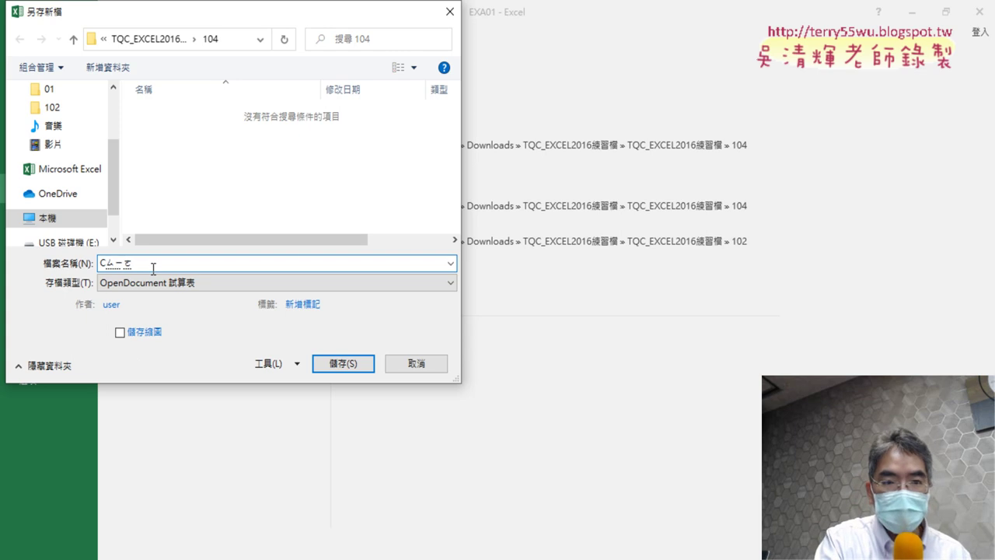
pyautogui.press('BackSpace')
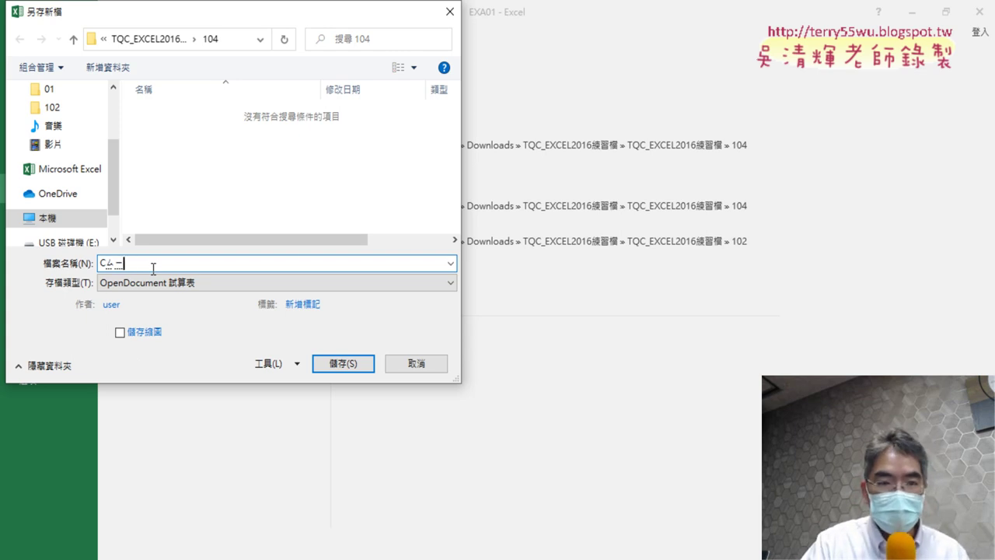
pyautogui.press('BackSpace')
pyautogui.press('BackSpace')
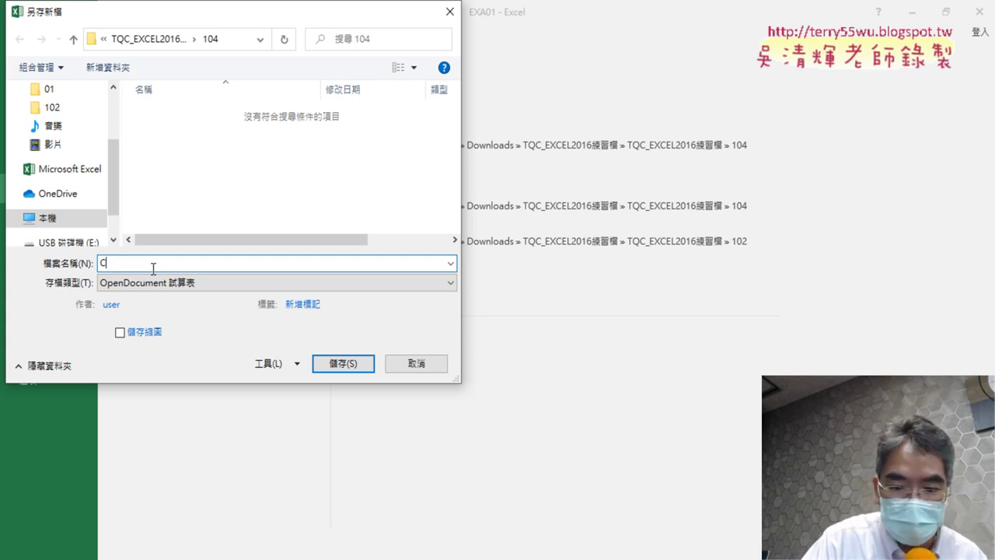
pyautogui.write('ourse')
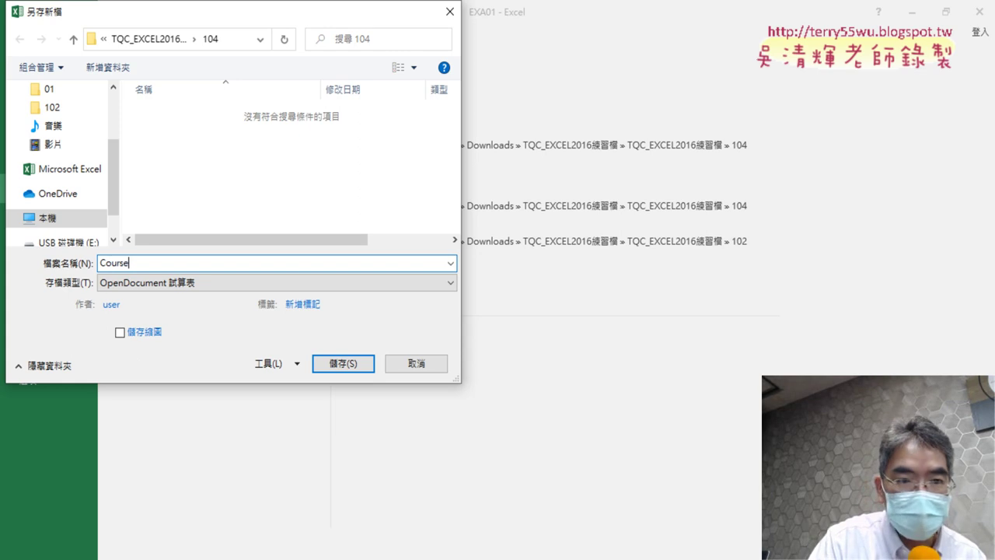
pyautogui.click(346, 363)
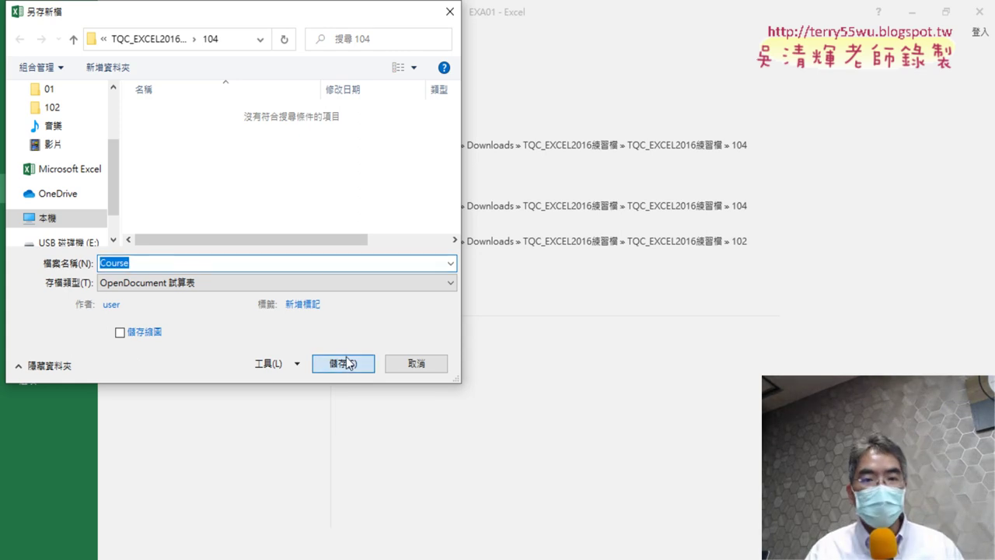
pyautogui.click(435, 335)
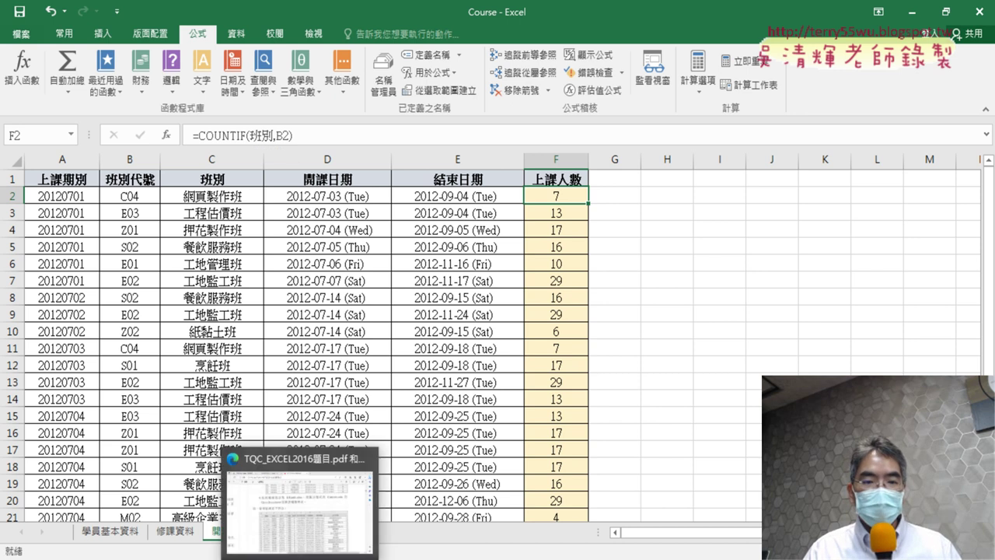
# - Scroll the exam PDF in Edge to the 106 資訊能力檢定 exercise's 設計項目 section
pyautogui.click(295, 542)
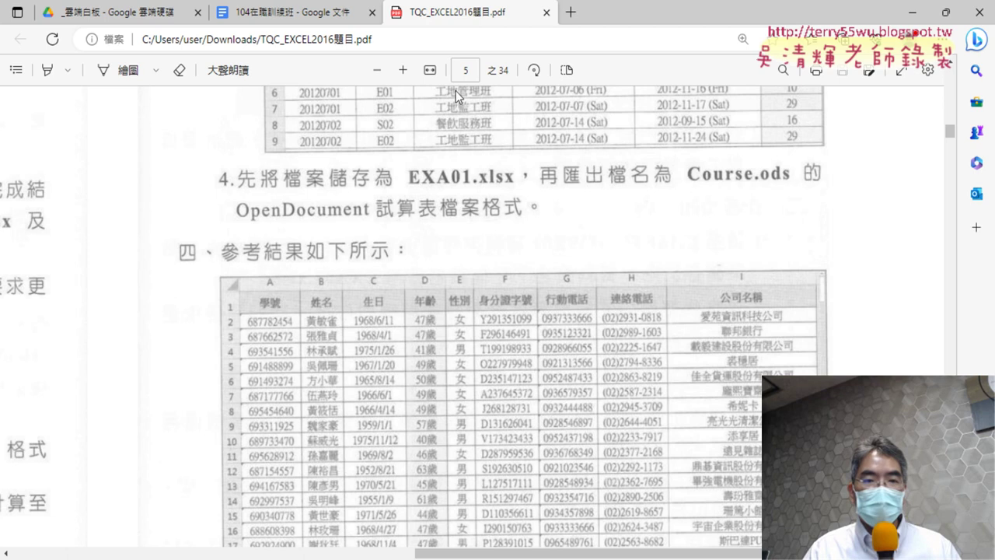
pyautogui.scroll(-3, 502, 242)
pyautogui.scroll(-3, 502, 242)
pyautogui.scroll(-5, 503, 246)
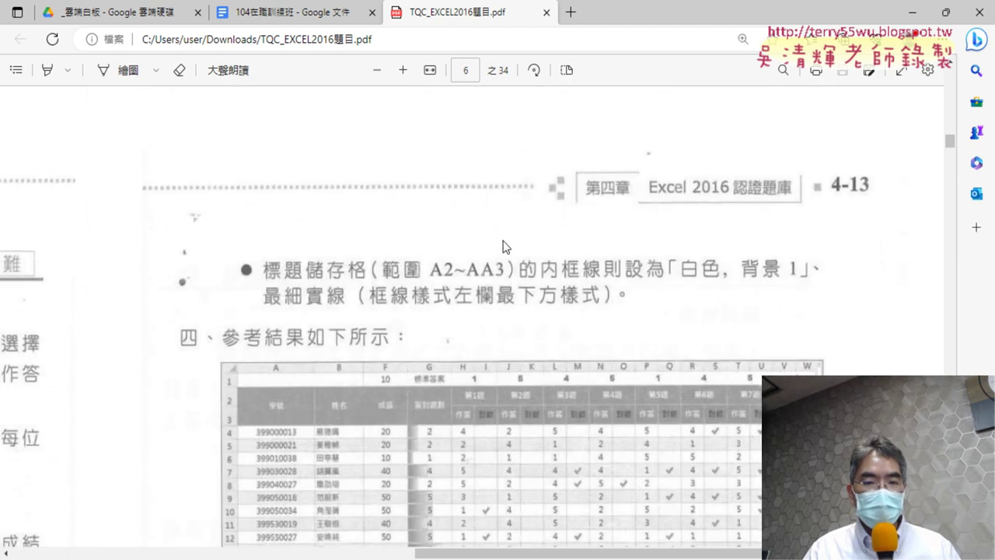
pyautogui.scroll(-5, 503, 243)
pyautogui.hscroll(-10, 467, 389)
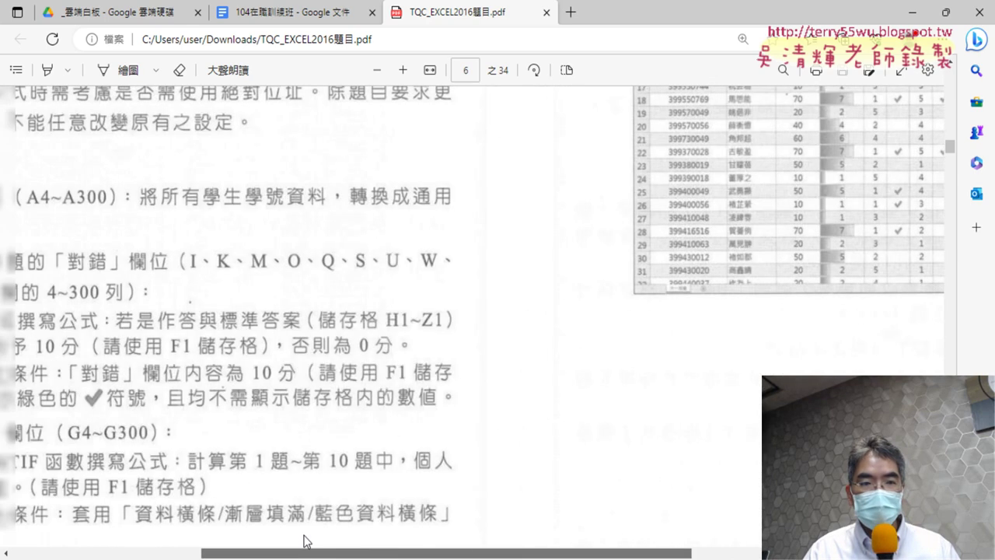
pyautogui.scroll(3, 303, 345)
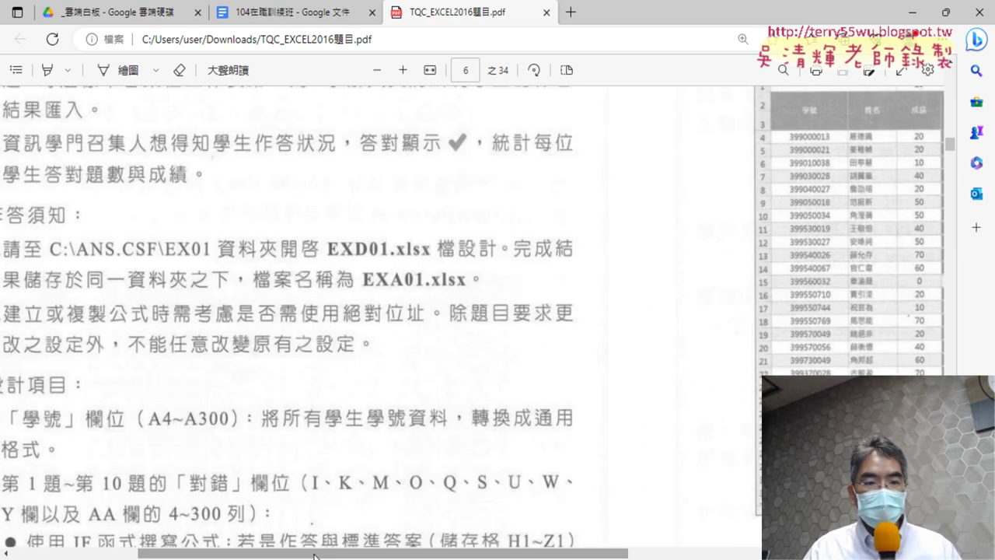
pyautogui.moveTo(319, 554); pyautogui.dragTo(237, 557)
pyautogui.scroll(3, 389, 395)
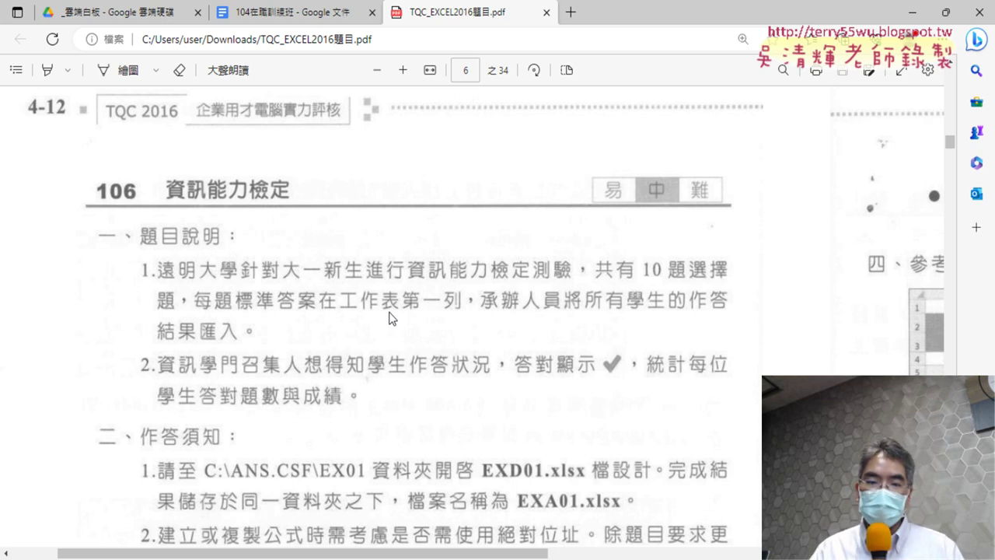
pyautogui.scroll(-6, 394, 317)
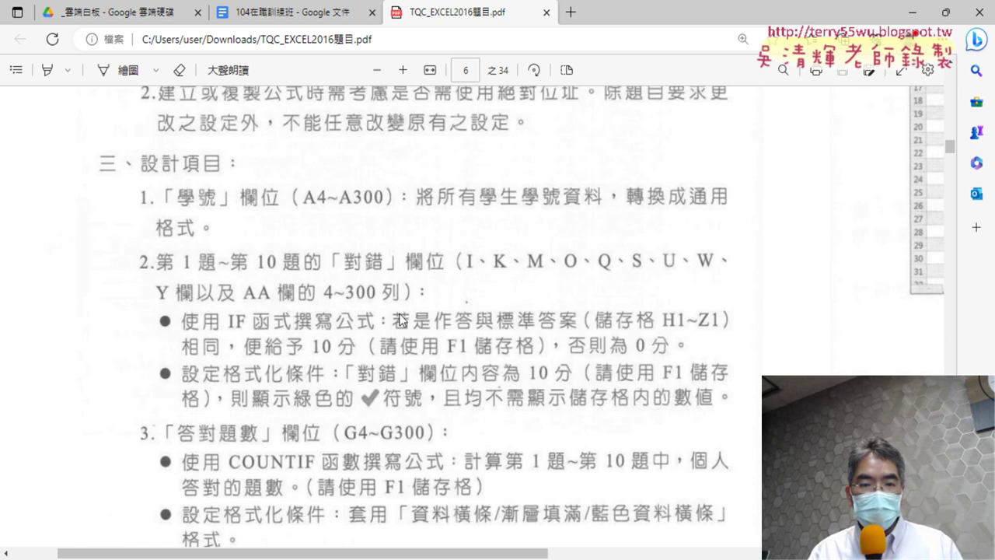